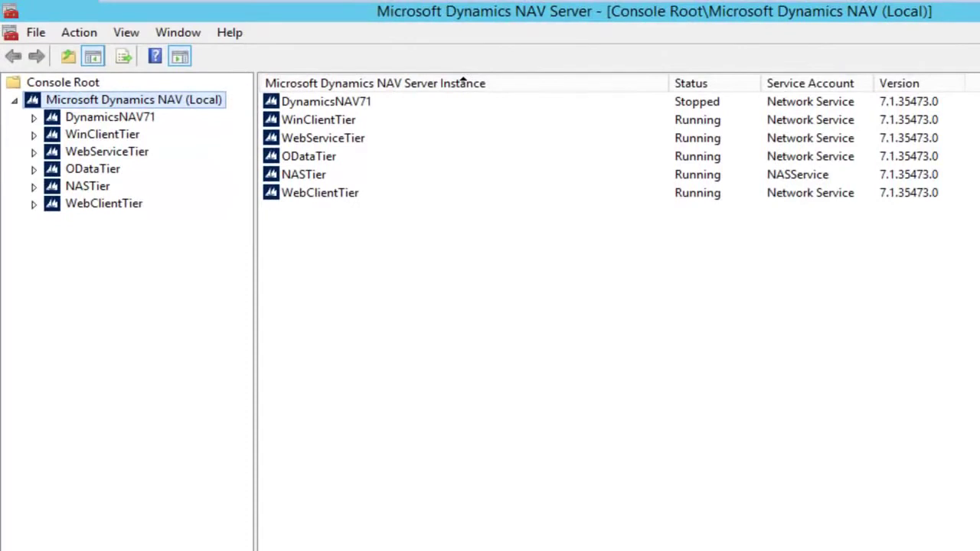
- Review the local server's NAV instances one by one, from WinClientTier to WebClientTier and DynamicsNAV71, checking status and service account
left_click(321, 124)
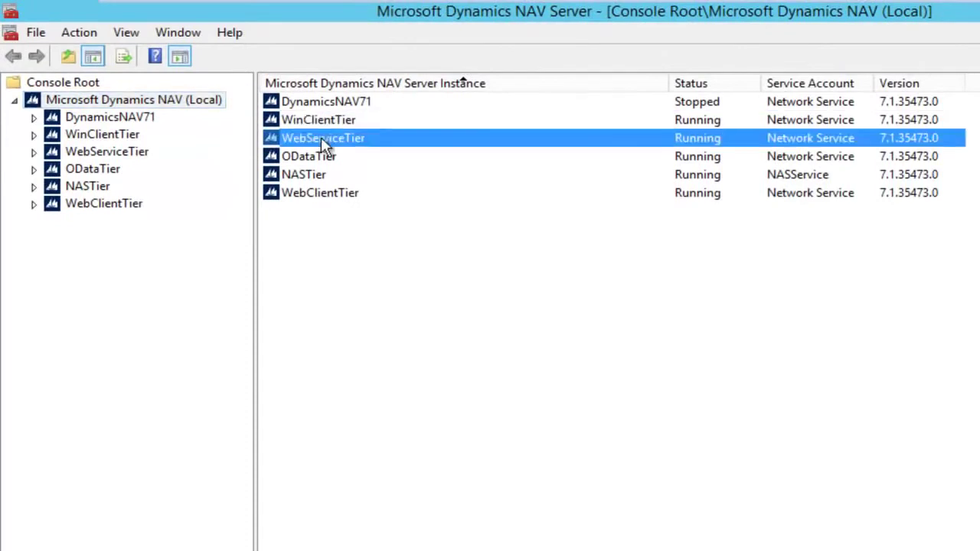
left_click(321, 175)
left_click(321, 193)
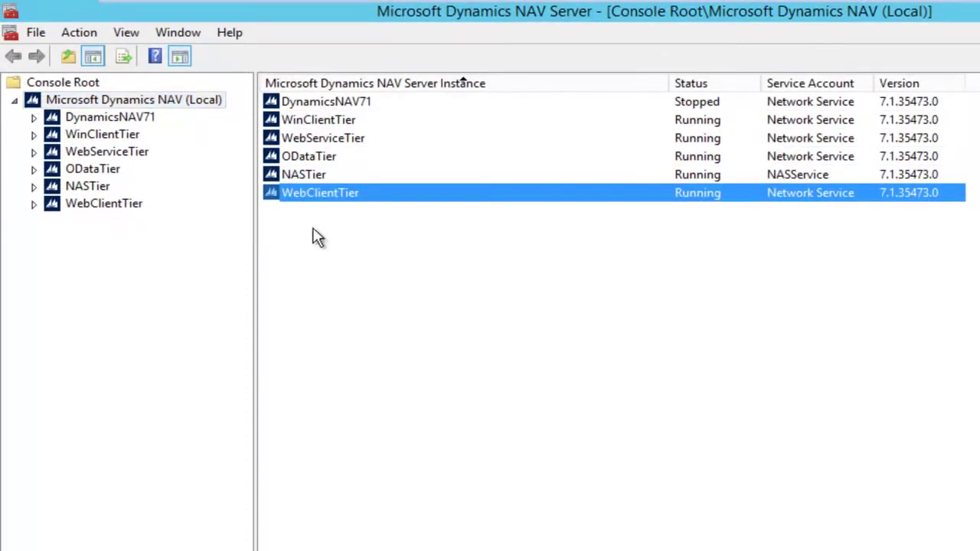
left_click(328, 121)
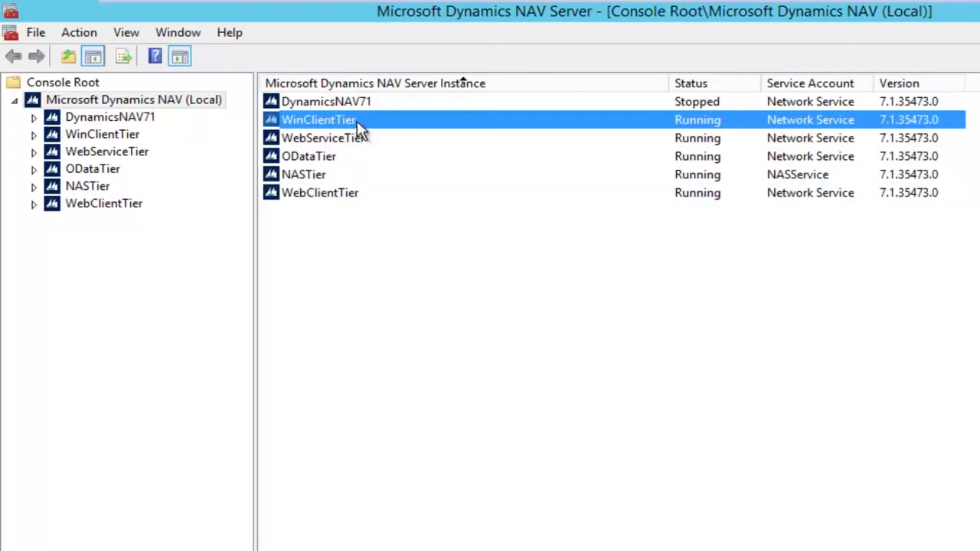
left_click(306, 142)
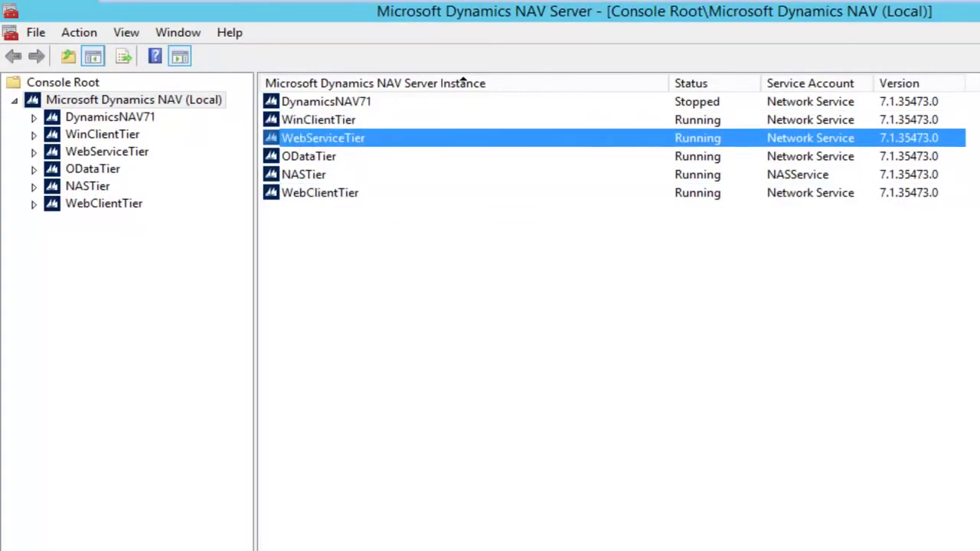
left_click(317, 158)
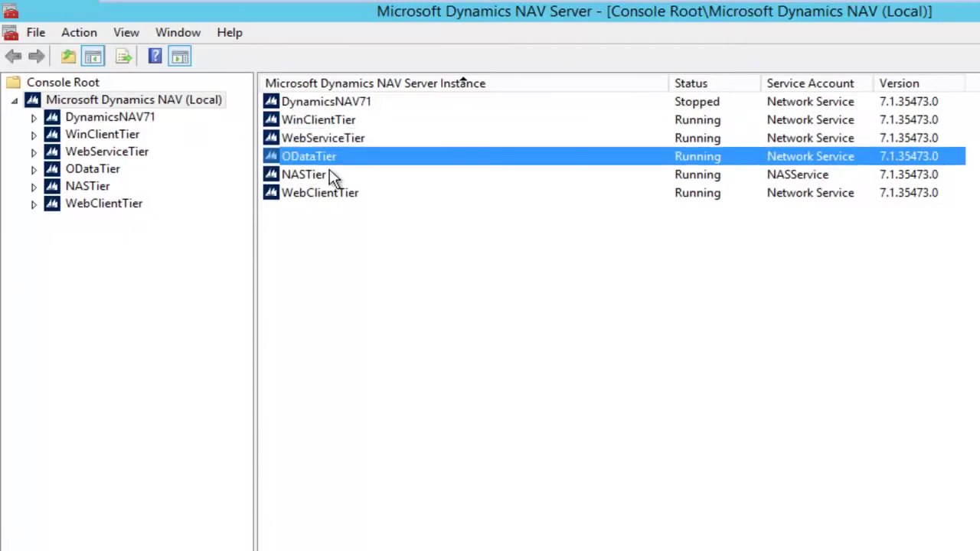
left_click(334, 177)
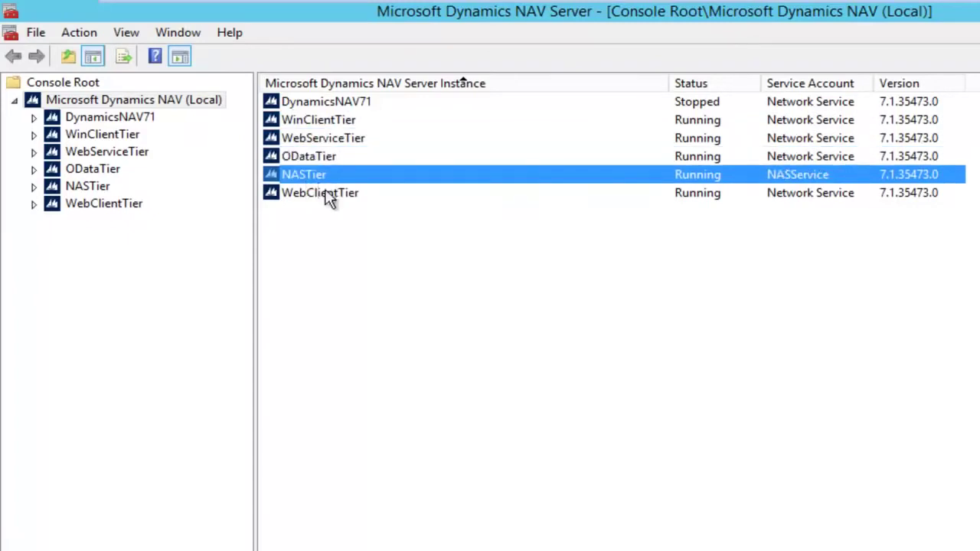
key("Down")
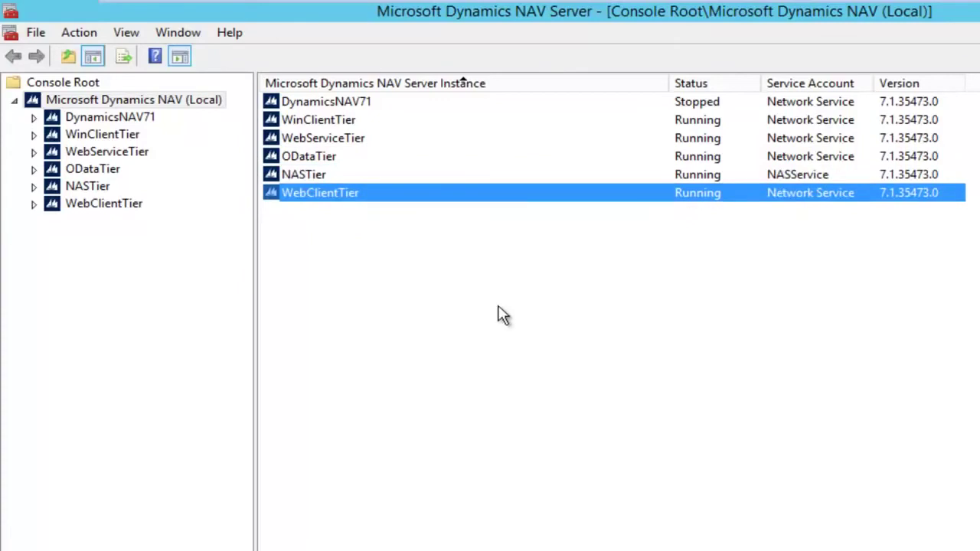
left_click(376, 101)
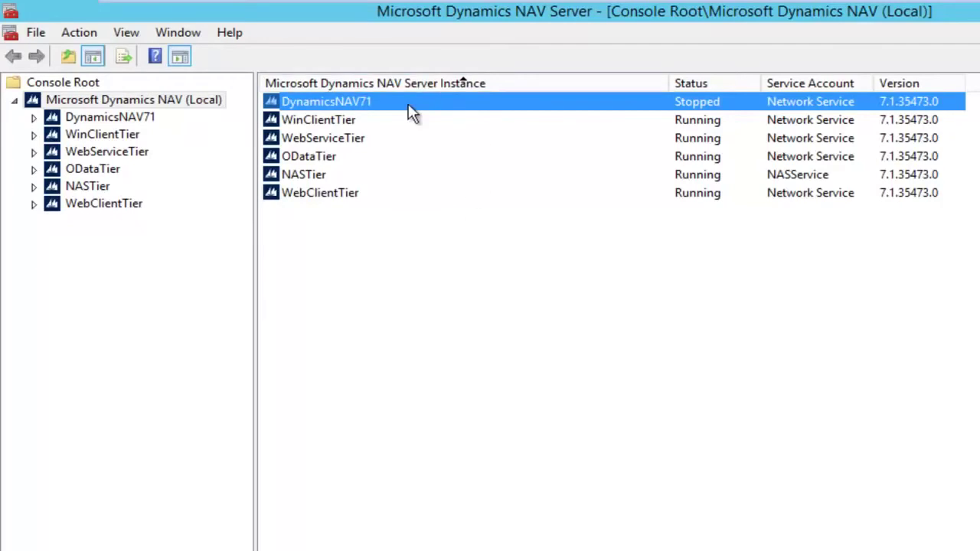
- Compare the database name and service ports of the WinClientTier, WebServiceTier and ODataTier instances
left_click(99, 117)
left_click(100, 135)
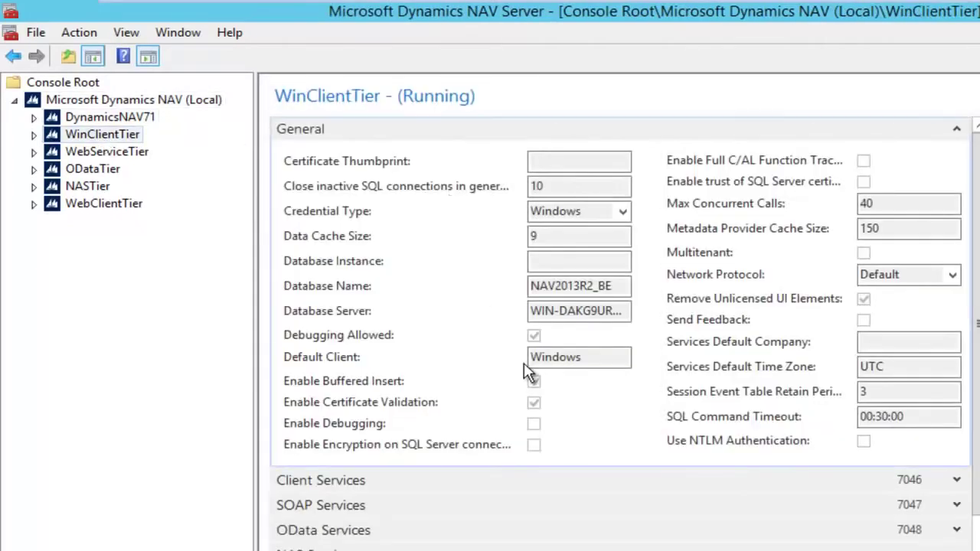
left_click(98, 152)
left_click_drag(622, 286, 534, 284)
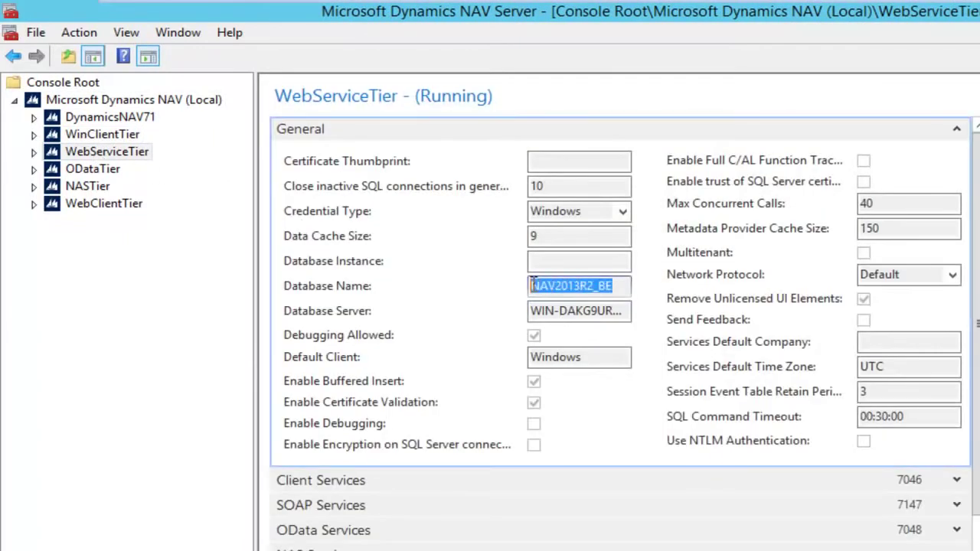
left_click(88, 171)
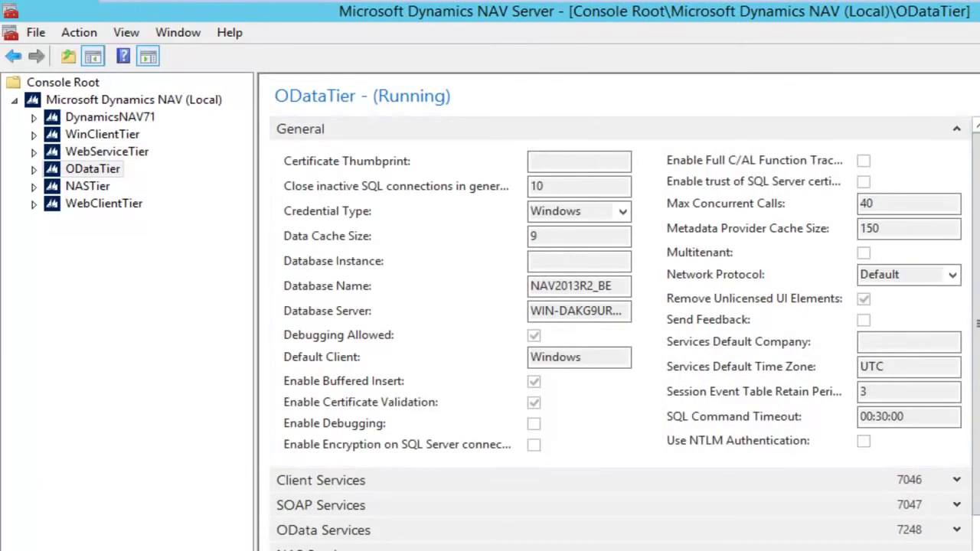
left_click(961, 132)
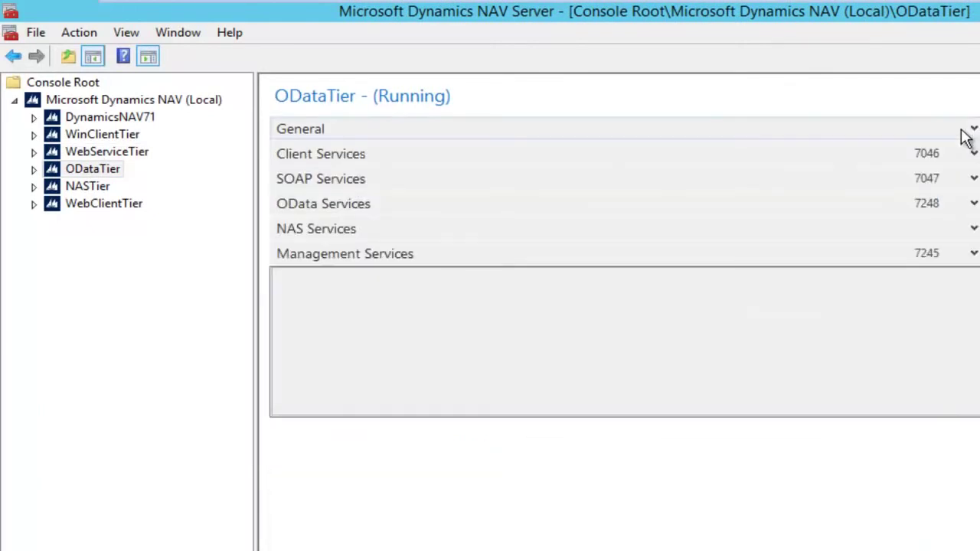
- Examine which services are enabled for WinClientTier in its Client, SOAP, OData and NAS Services settings
left_click(95, 136)
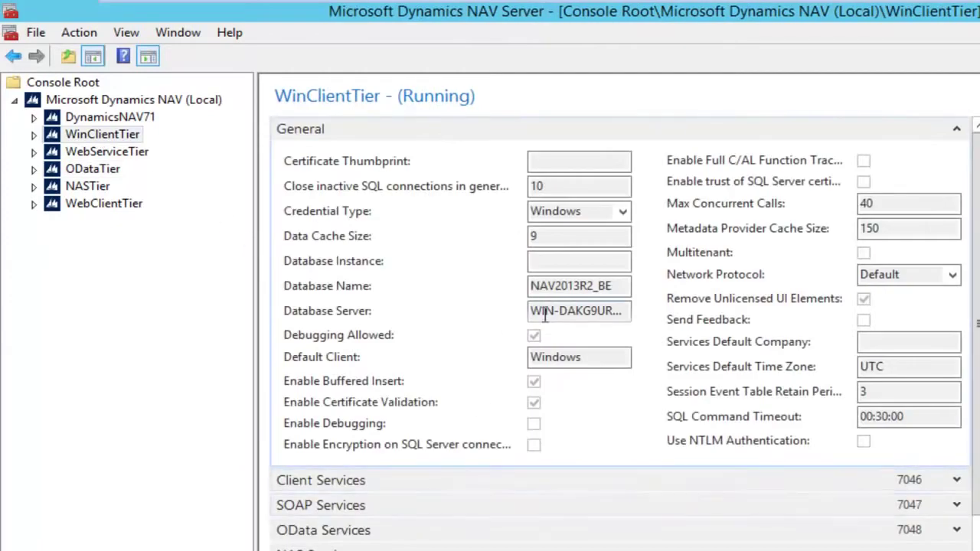
left_click(897, 478)
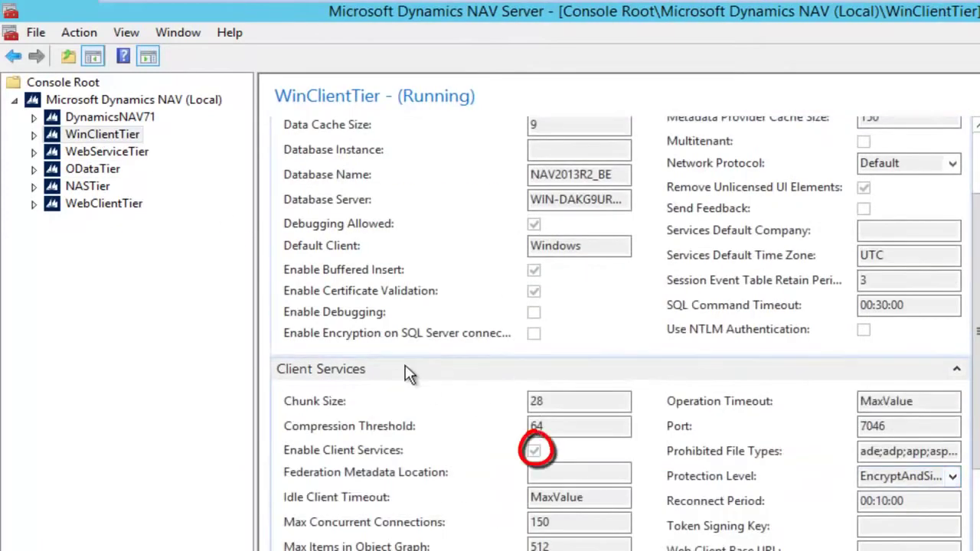
left_click(961, 375)
left_click(958, 394)
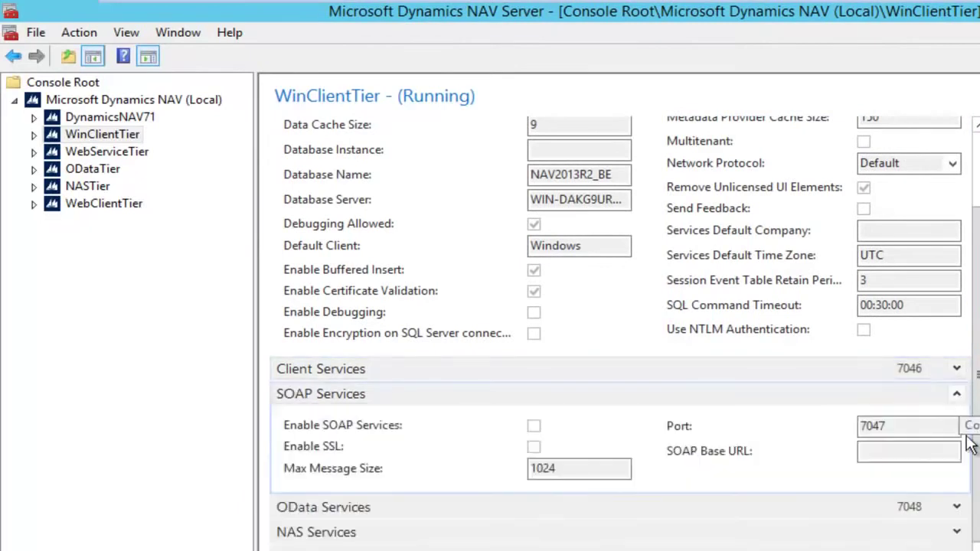
left_click(957, 394)
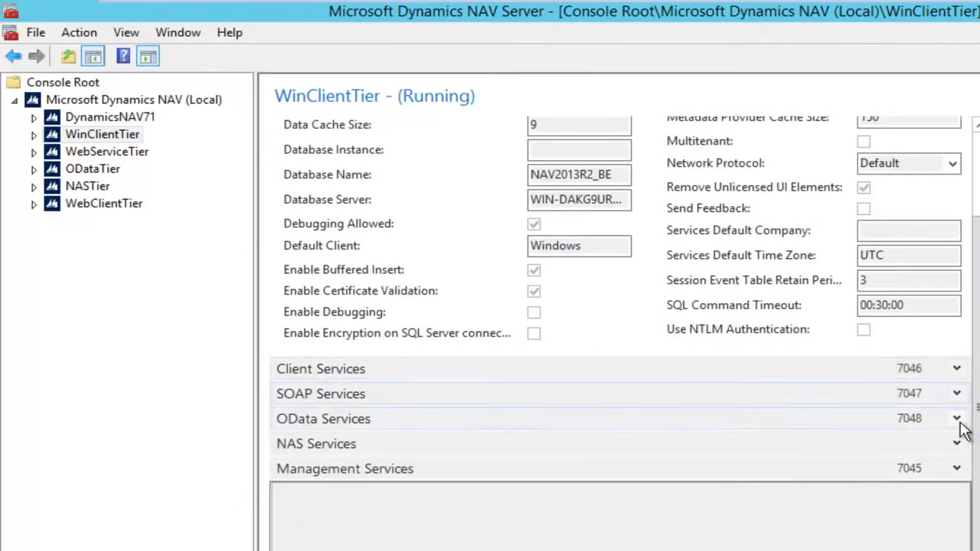
left_click(957, 419)
left_click(960, 421)
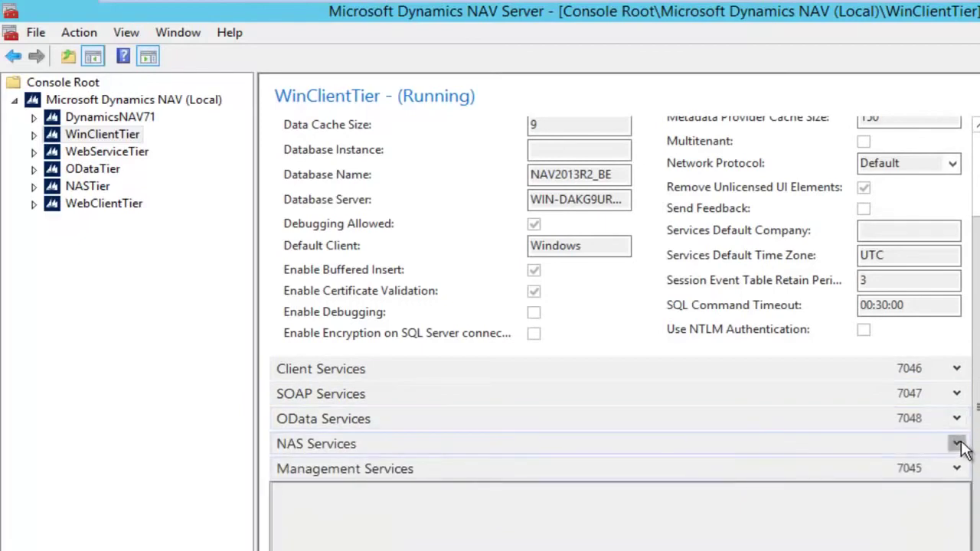
left_click(959, 446)
left_click(959, 446)
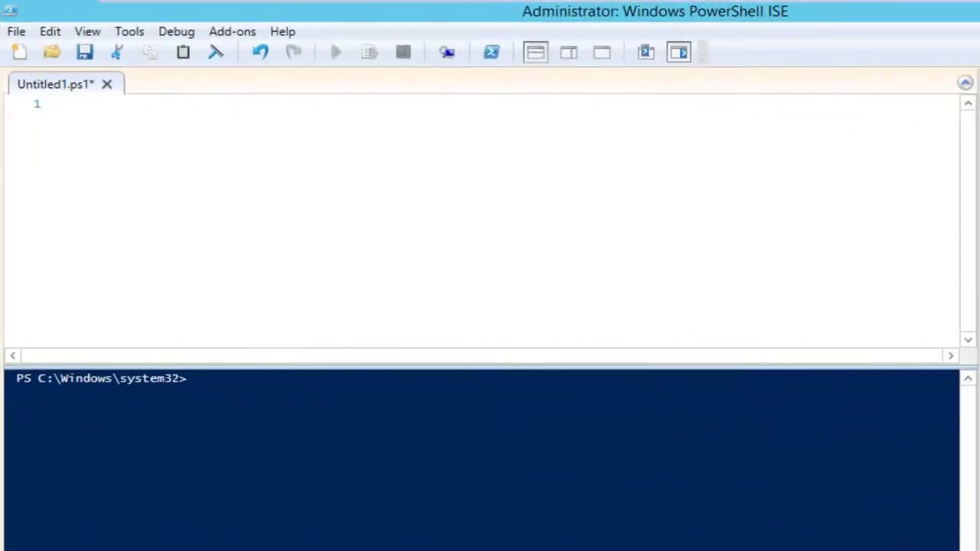
- In PowerShell ISE, run a script that forces the RemoteSigned execution policy and imports 'C:\Program Files\Microsoft Dynamics NAV\71\Service\NavAdminTool.ps1'
key("alt+Tab")
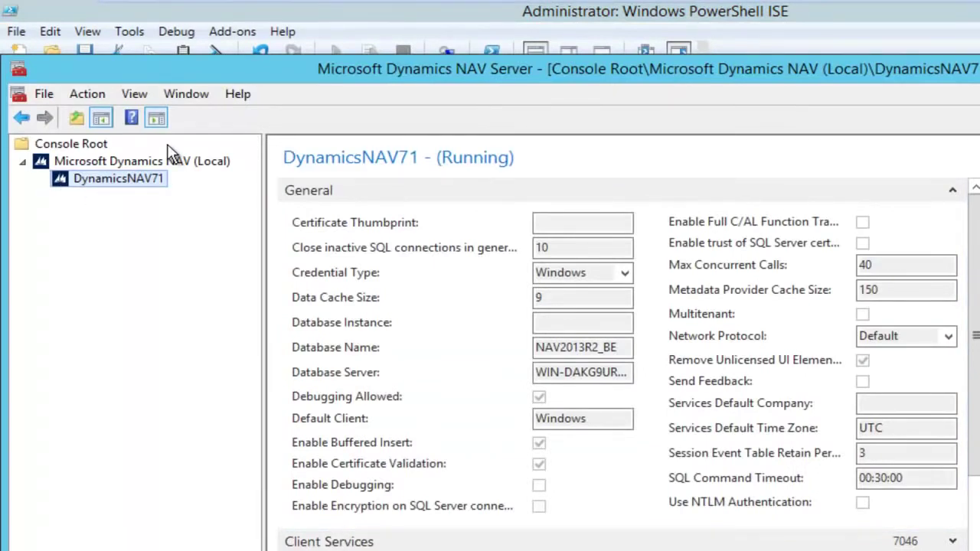
key("alt+Tab")
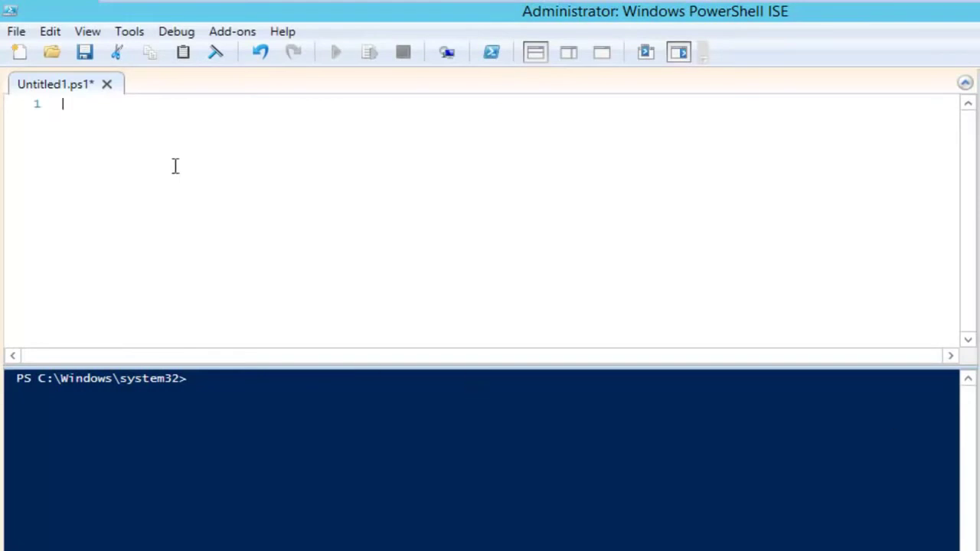
type("\"Preparing PowerShell\" Set-ExecutionPolicy RemoteSigned -Force Import-Module 'C:\\Program Files\\Microsoft Dynamics NAV\\71\\Service\\NavAdminTool.ps1'")
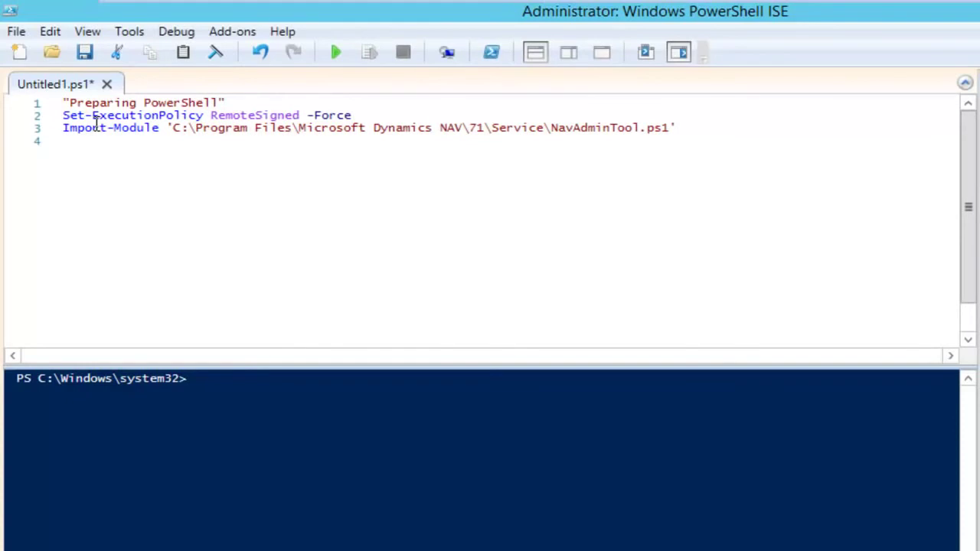
left_click(335, 51)
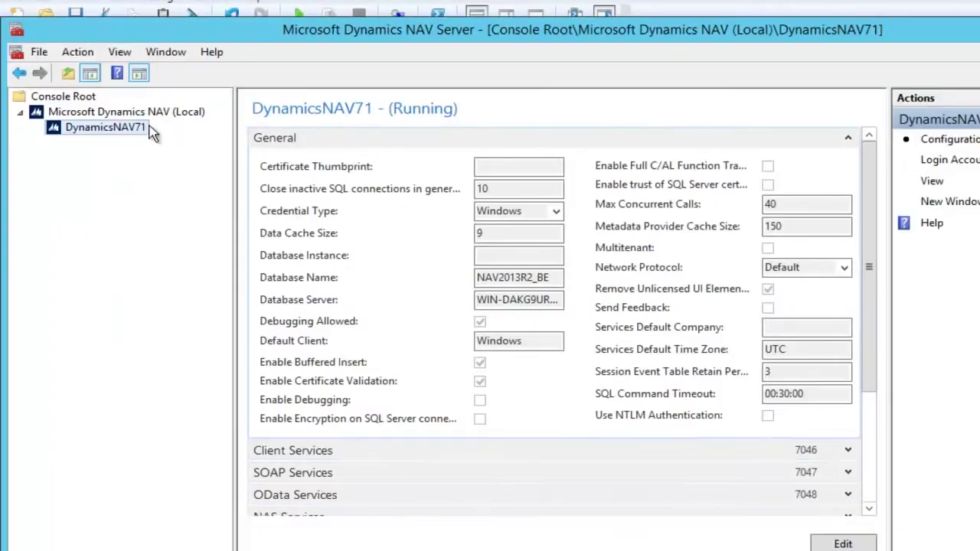
- Check the DynamicsNAV71 instance's configuration in the Microsoft Dynamics NAV Server console
left_click(86, 127)
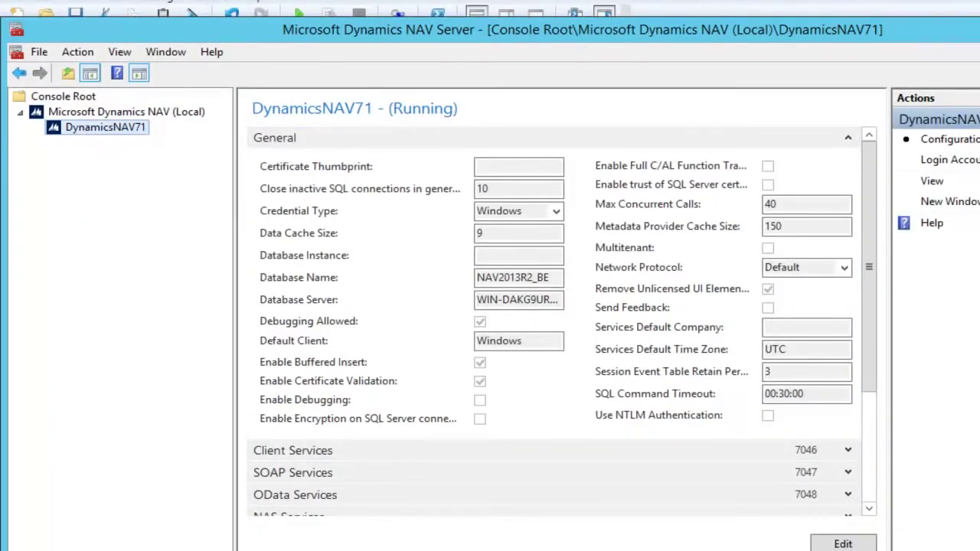
mouse_move(243, 550)
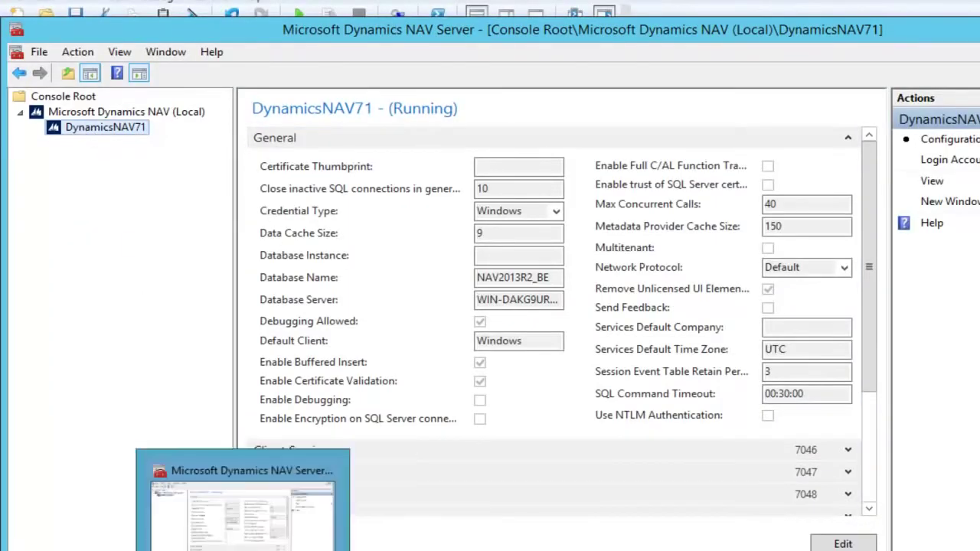
key("super")
key("super")
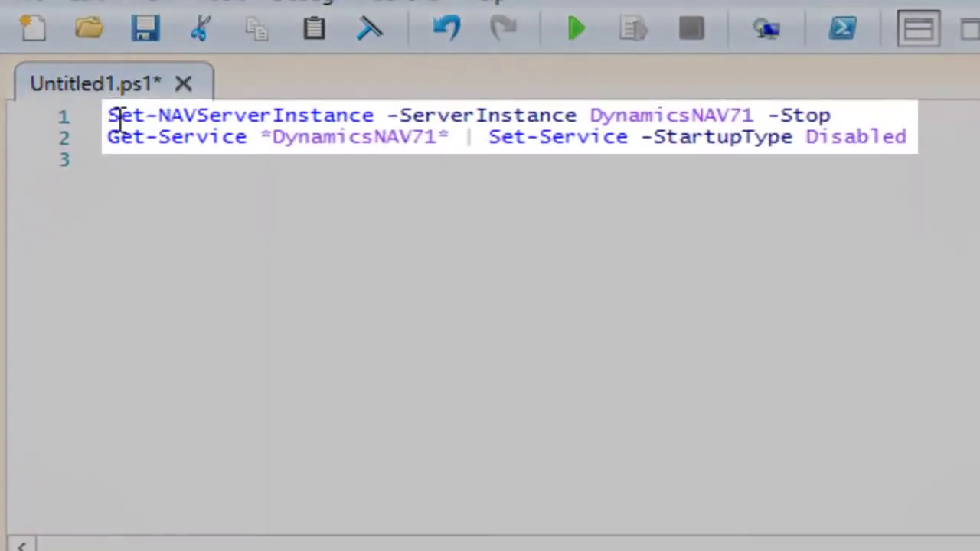
- Run the PowerShell script that stops the DynamicsNAV71 server instance and sets its service startup type to Disabled
left_click_drag(76, 80, 548, 72)
left_click_drag(784, 100, 823, 114)
left_click(831, 115)
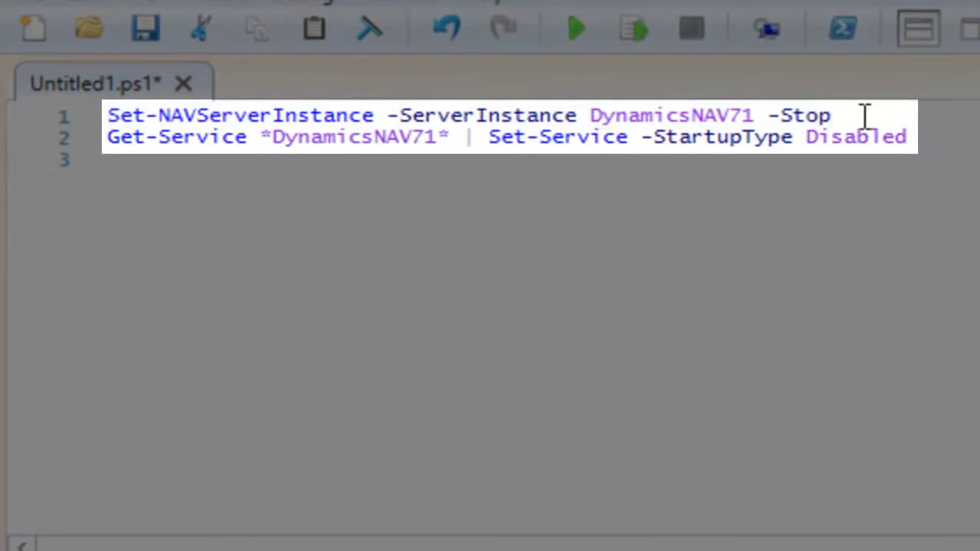
left_click(109, 139)
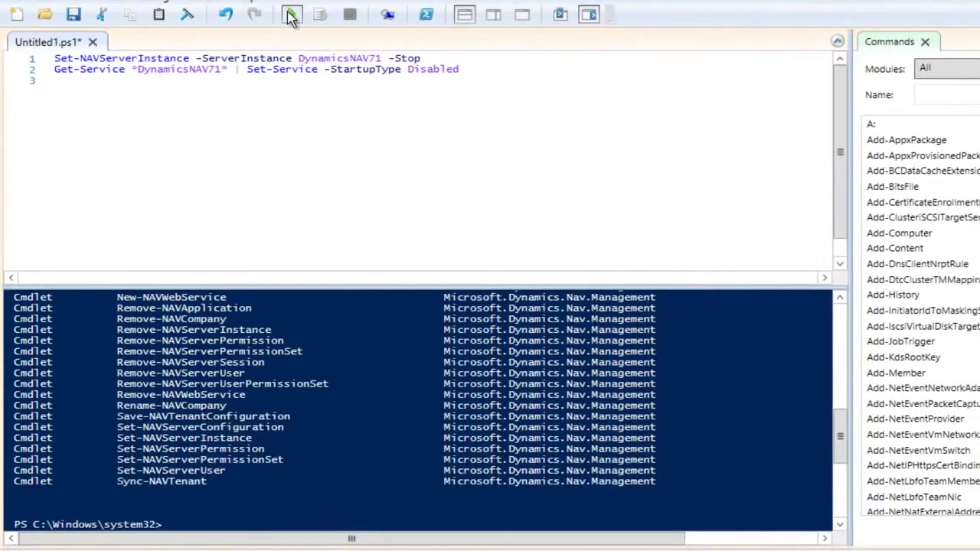
left_click(314, 15)
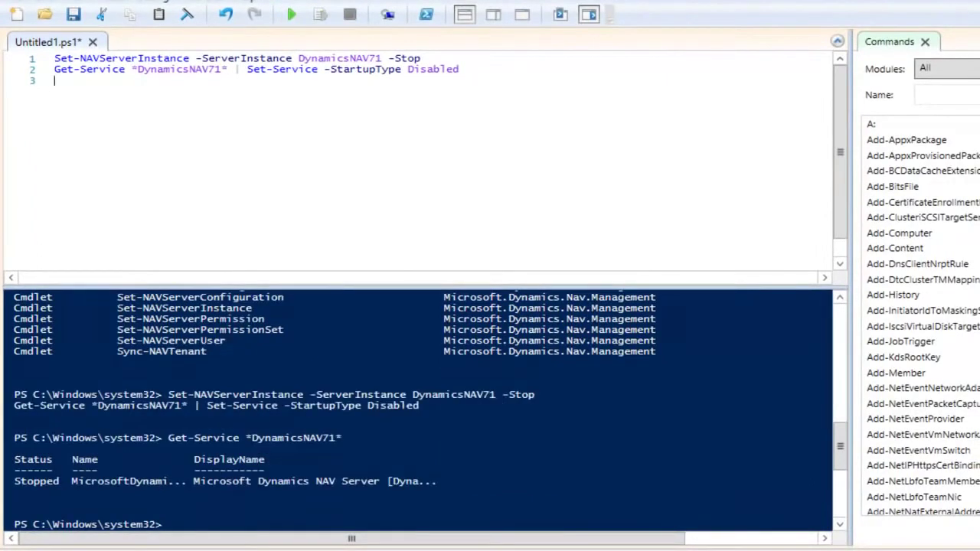
- Open Windows Services and check the startup type of the Microsoft Dynamics NAV Server service for DynamicsNAV71
key("super")
type("servic")
left_click(827, 92)
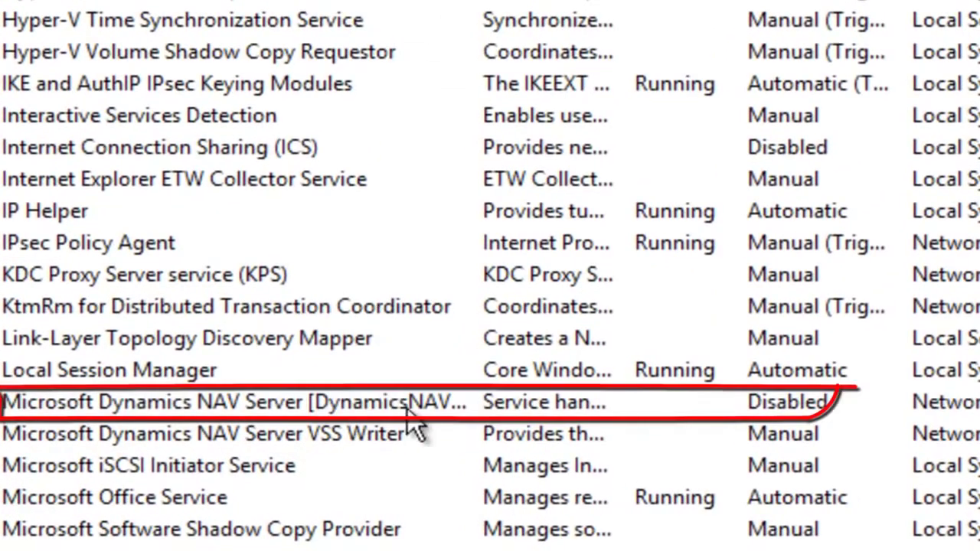
left_click(778, 407)
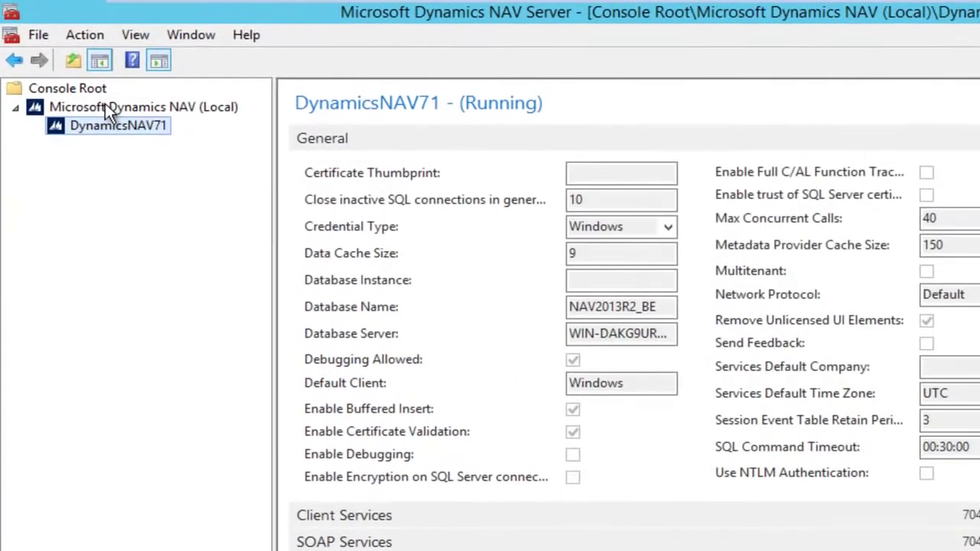
right_click(105, 103)
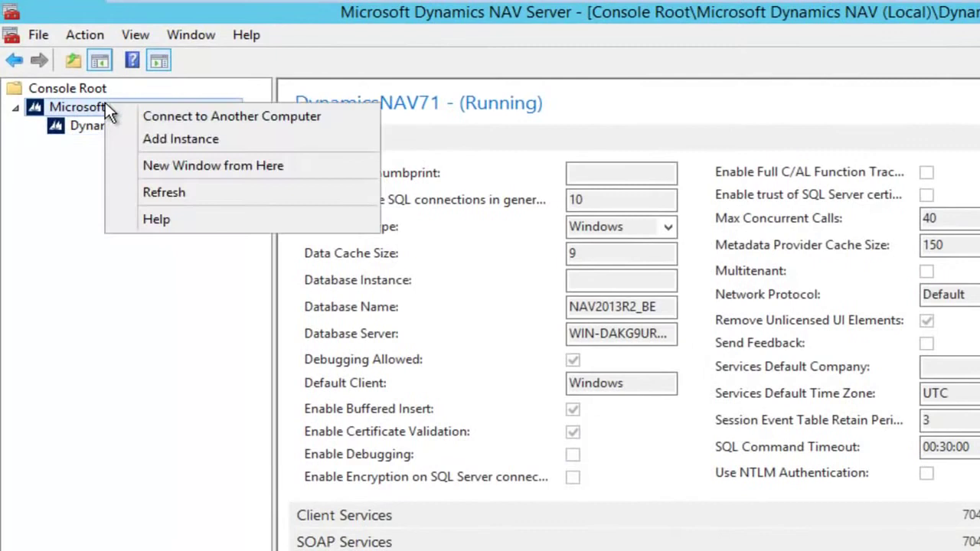
left_click(212, 141)
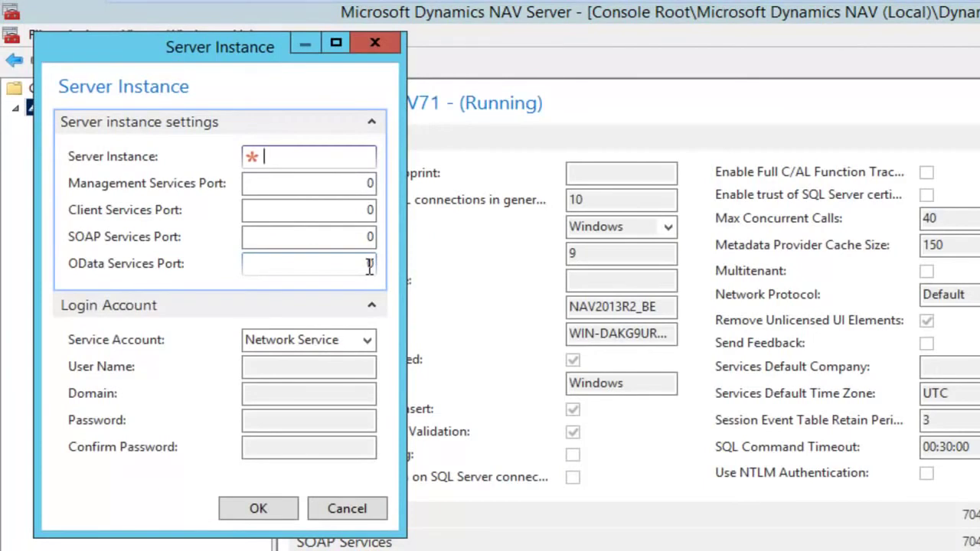
left_click(388, 40)
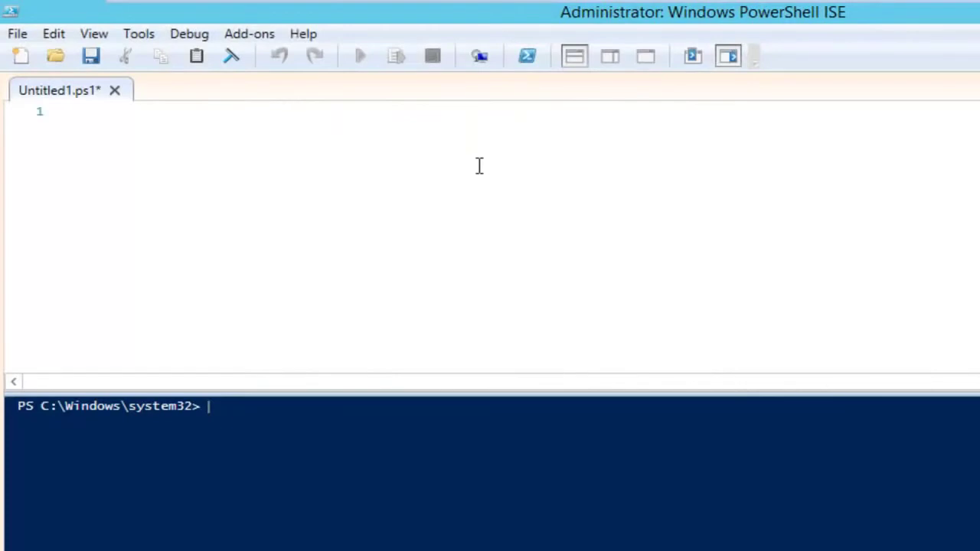
- In PowerShell ISE, run New-NAVServerInstance to create the WinClientTier instance with management services port 7045 and client services port 7046
left_click(83, 134)
type("New-NAVServerInstance -ServerInstance WinClientTier -ManagementServicesPort 7045 -ClientServicesPort 7046")
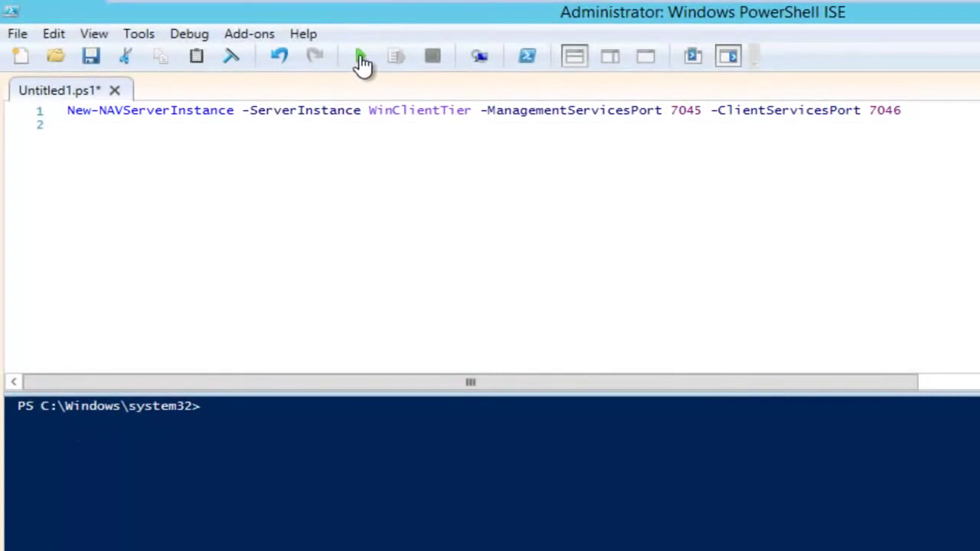
left_click(362, 63)
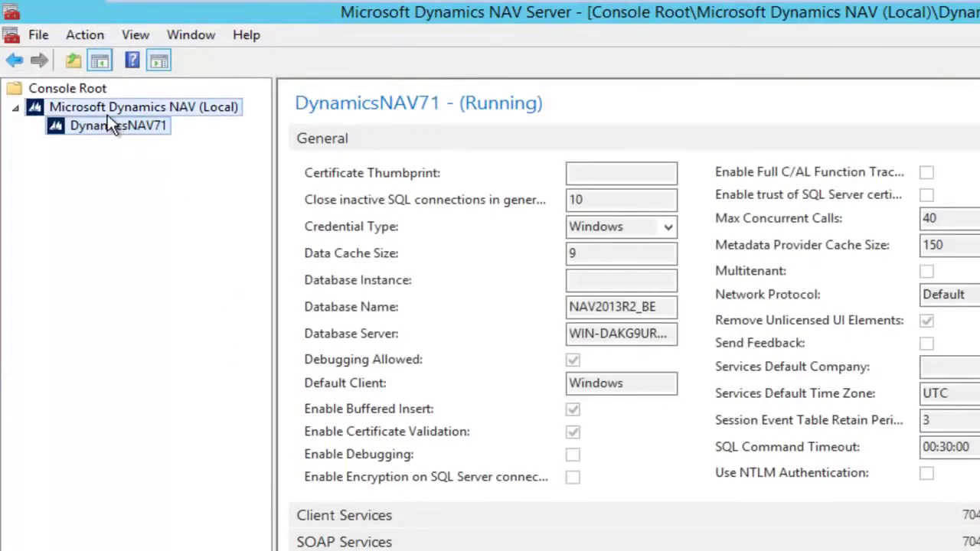
- In the Microsoft Dynamics NAV Server console, refresh the instances and inspect WinClientTier's Client, SOAP, OData and NAS Services settings
left_click(107, 113)
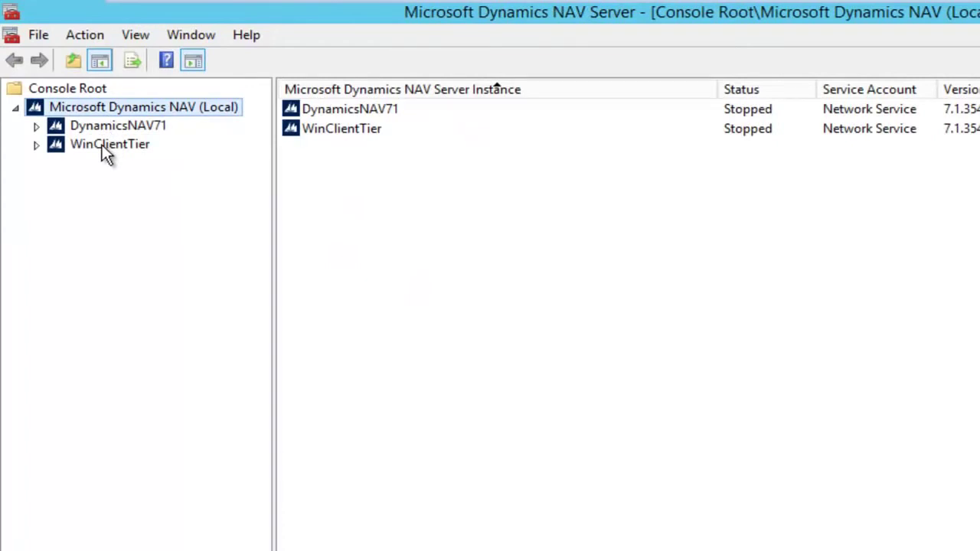
left_click(103, 146)
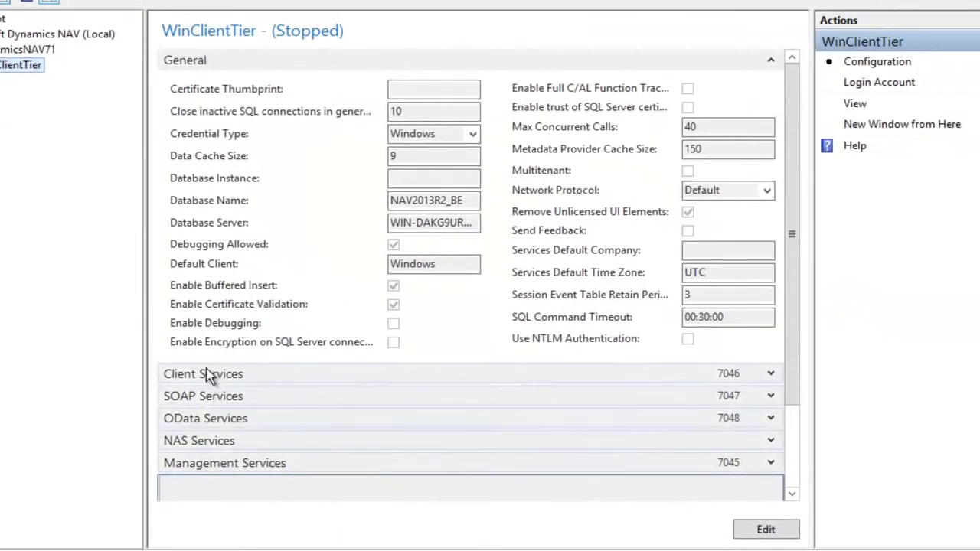
left_click(771, 374)
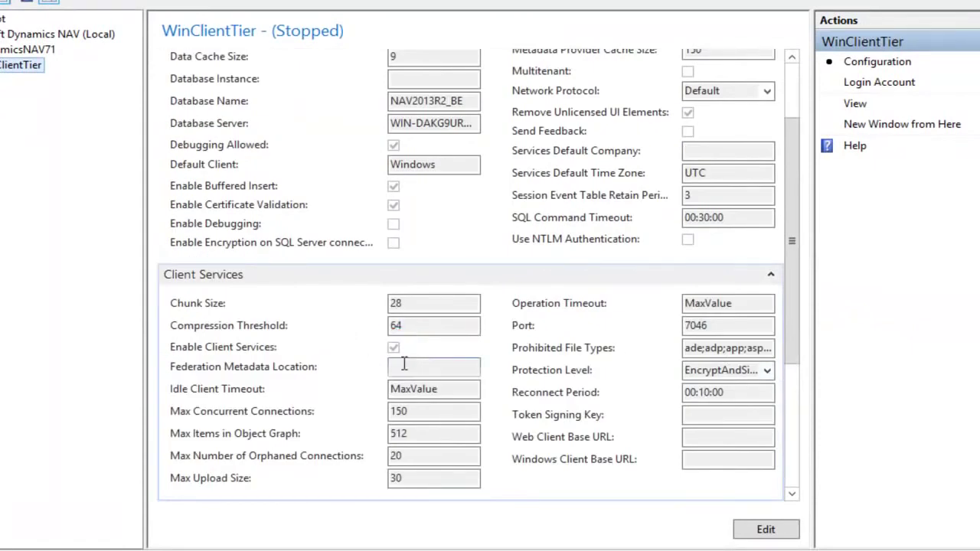
left_click(771, 274)
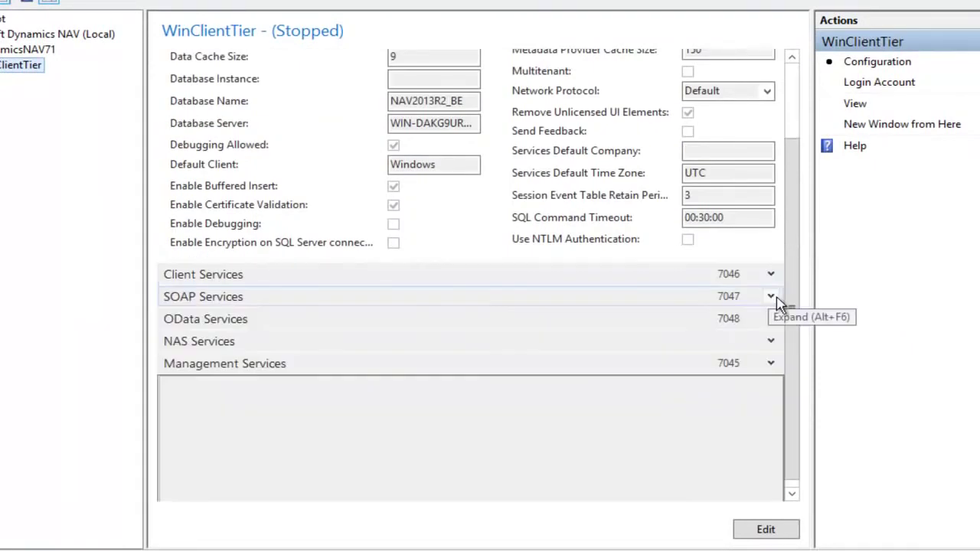
left_click(775, 300)
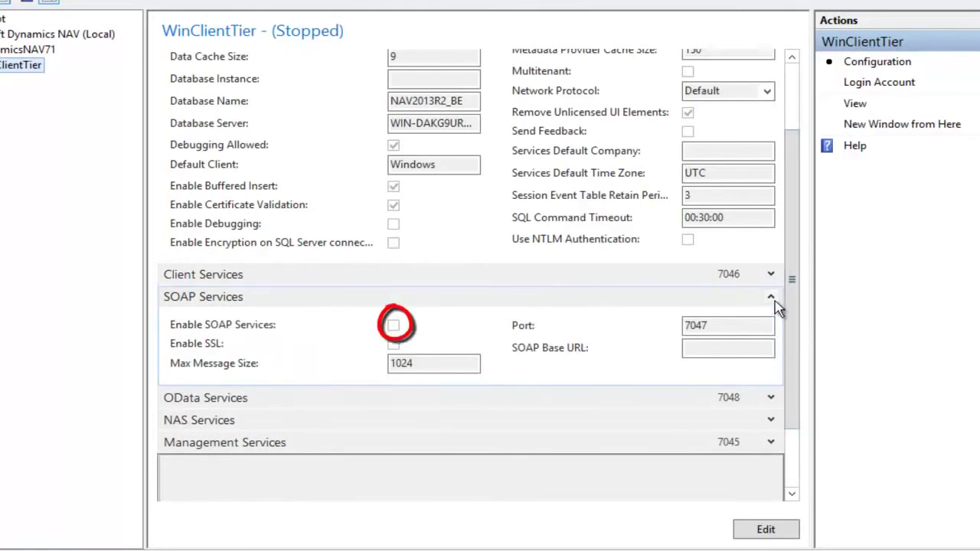
left_click(772, 298)
left_click(772, 320)
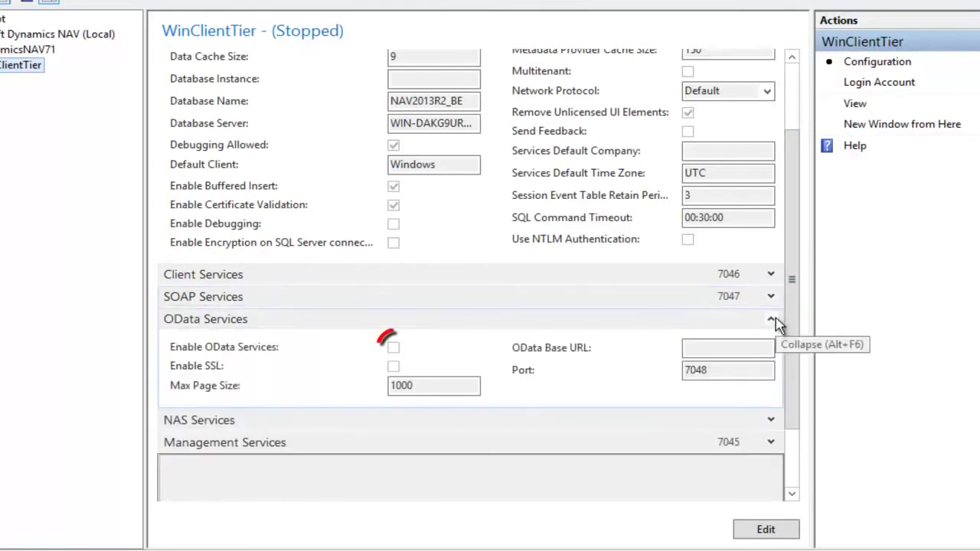
left_click(773, 320)
left_click(771, 342)
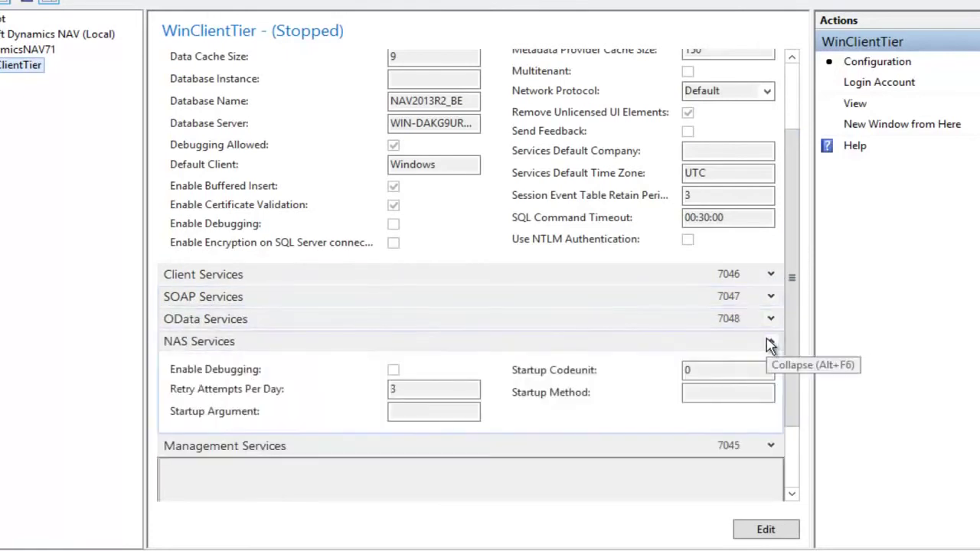
left_click(771, 342)
- Start the WinClientTier server instance from the list of local Dynamics NAV instances
left_click(81, 90)
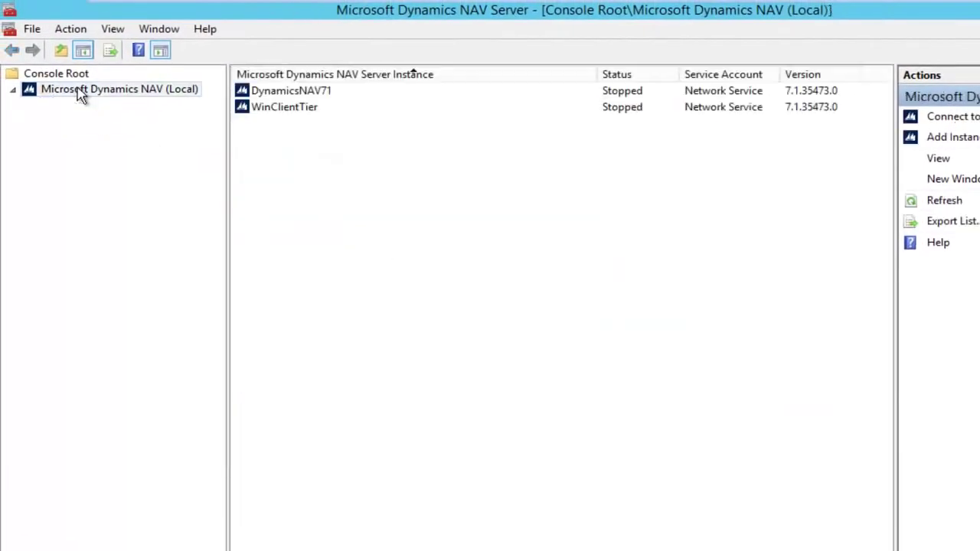
left_click(307, 107)
right_click(303, 104)
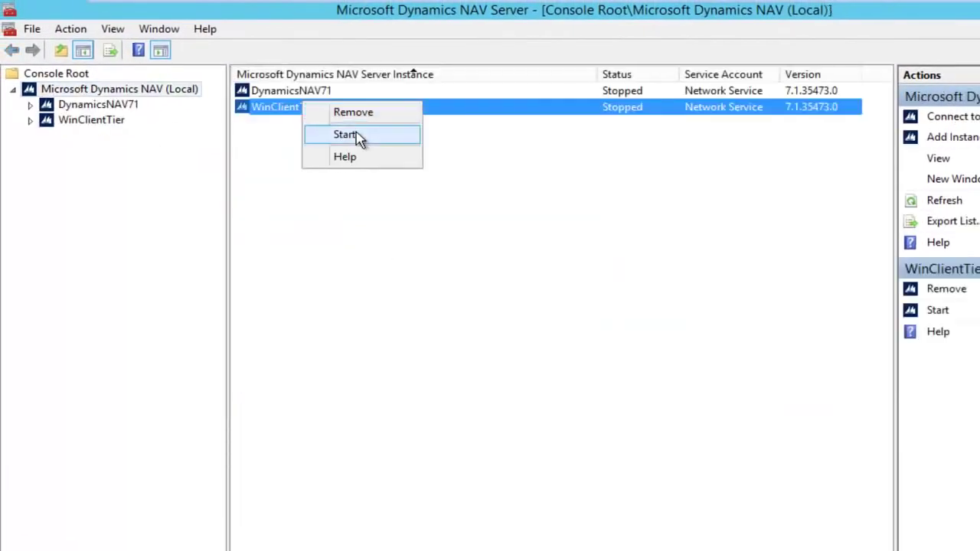
left_click(357, 136)
left_click(637, 351)
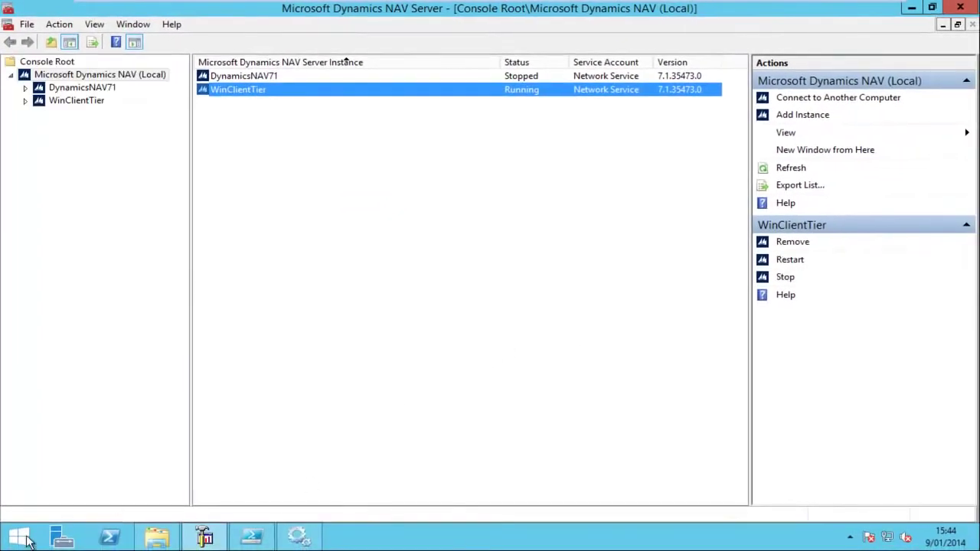
- Launch the Dynamics NAV Windows client and connect it to localhost:7046/WinClientTier with the company CRONUS BELGIË NV
left_click(27, 541)
left_click(136, 160)
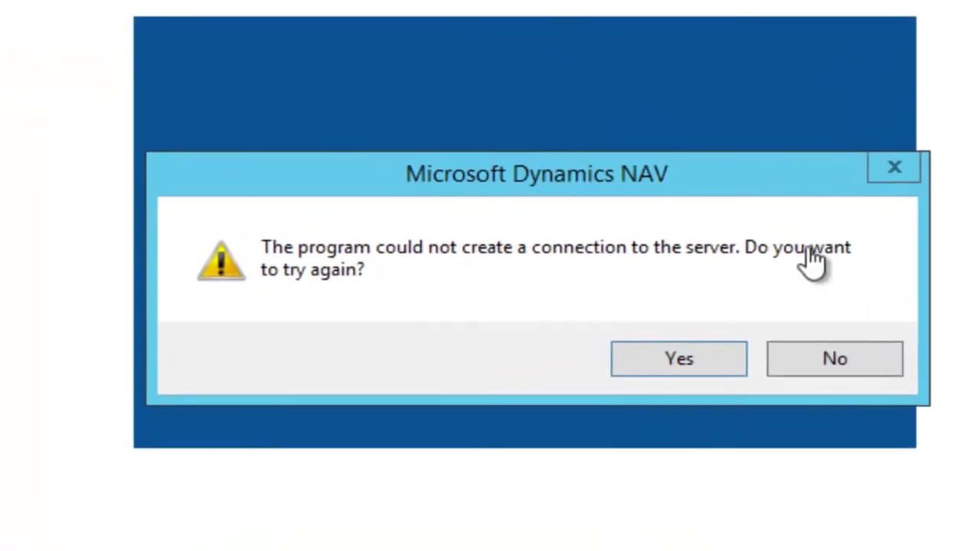
left_click(838, 374)
left_click_drag(526, 201, 829, 208)
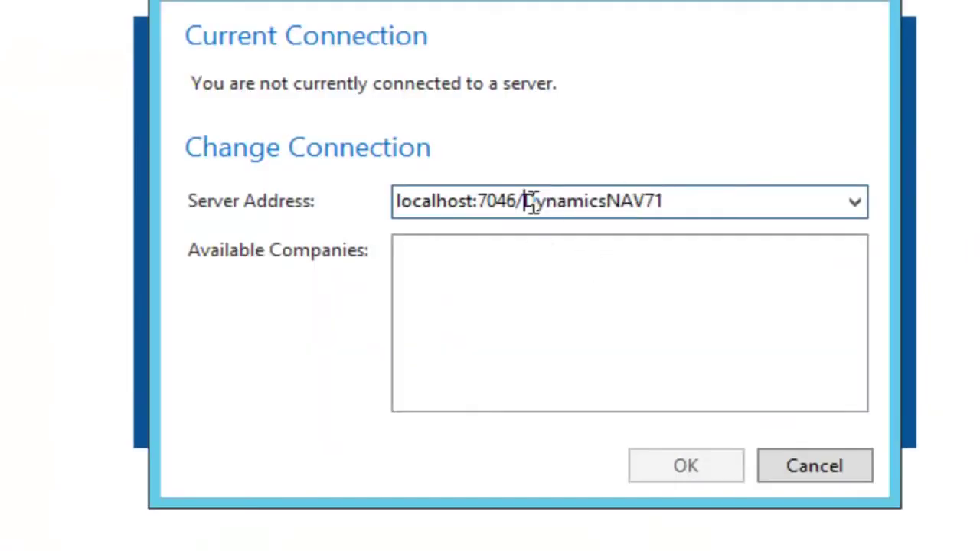
type("Wi")
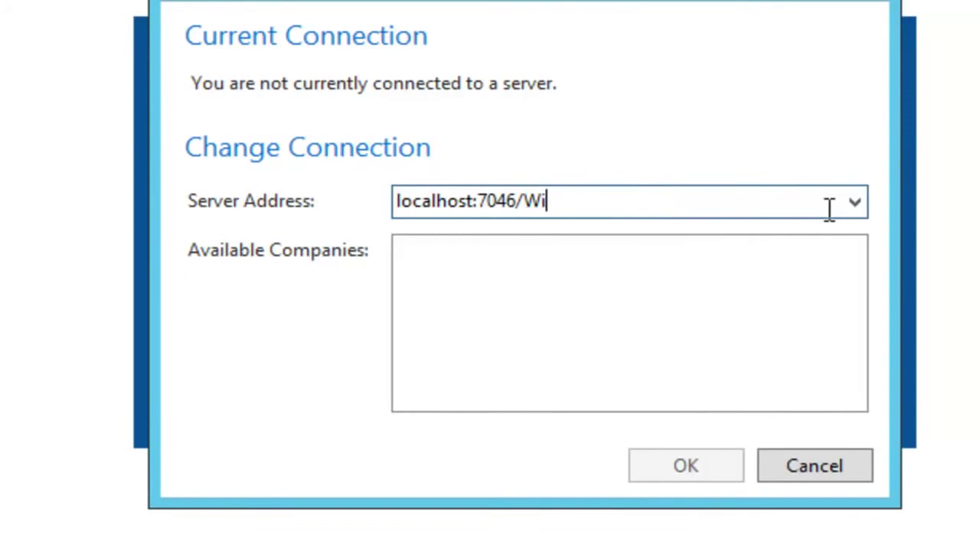
type("nClientTIer")
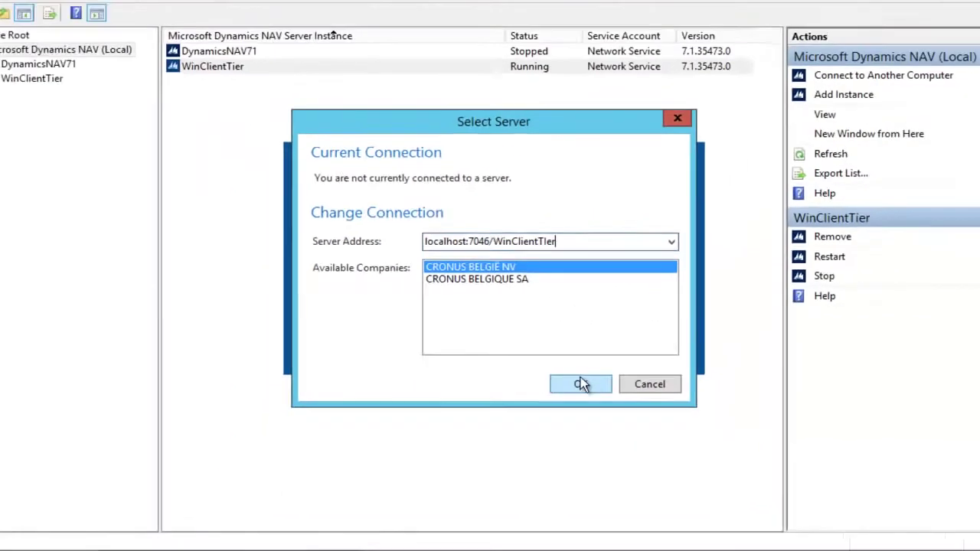
left_click(580, 383)
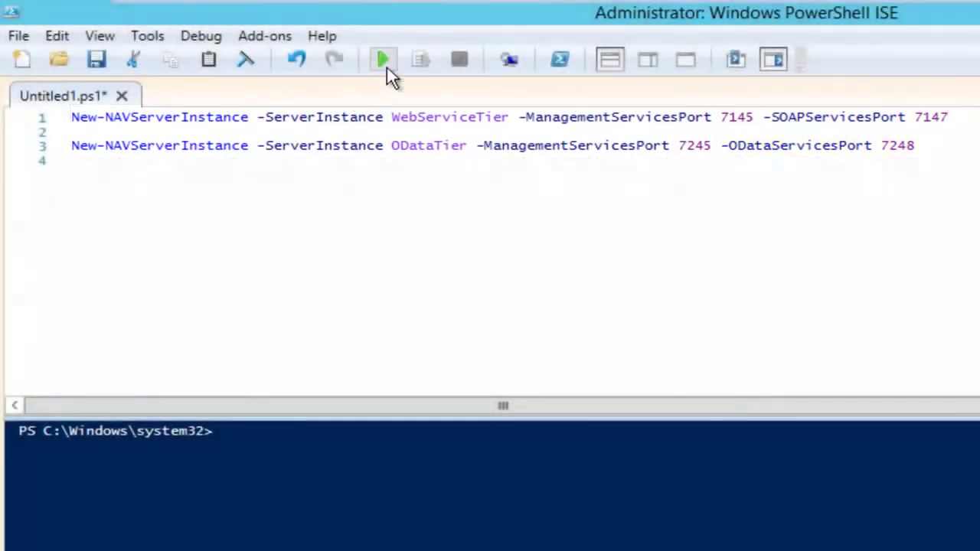
- Run the PowerShell script creating WebServiceTier (management 7145, SOAP 7147) and ODataTier (management 7245, OData 7248), and start both instances in the server console
left_click(384, 61)
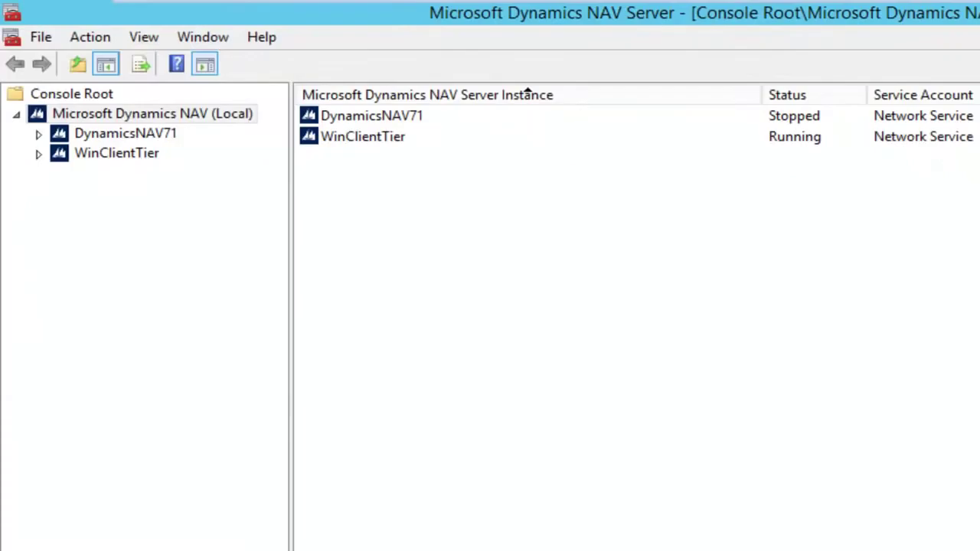
left_click(120, 114)
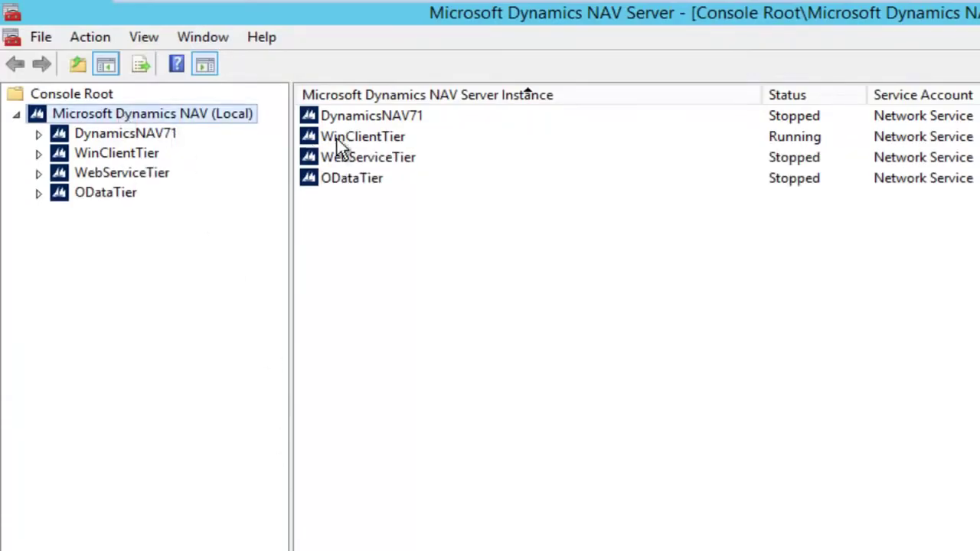
right_click(360, 161)
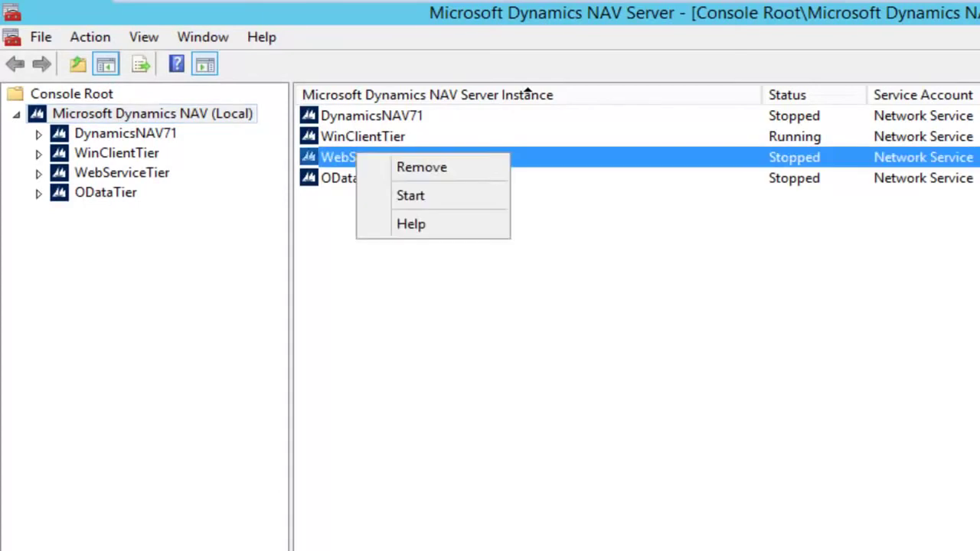
left_click(434, 195)
left_click(808, 444)
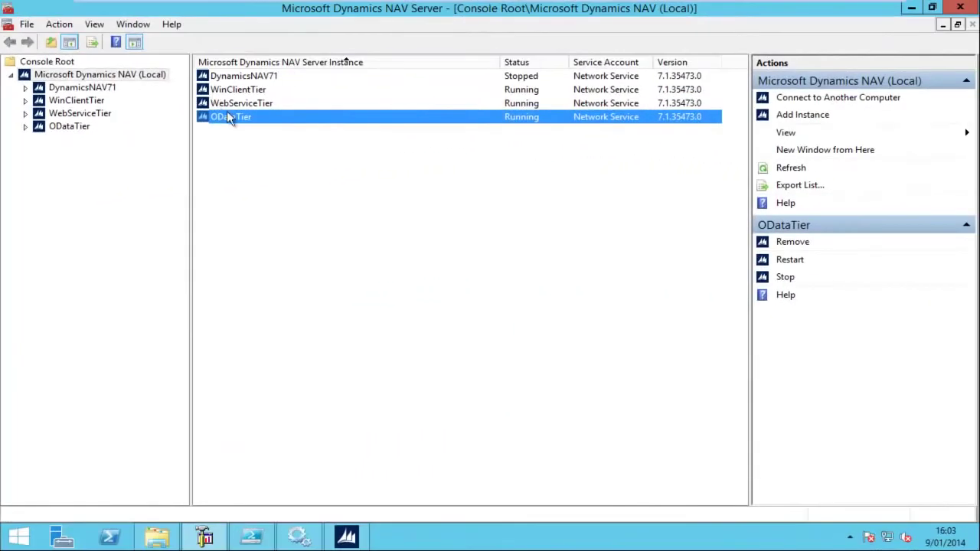
- Switch to the Dynamics NAV Windows client, search for web services and open the Webservices list
left_click(347, 536)
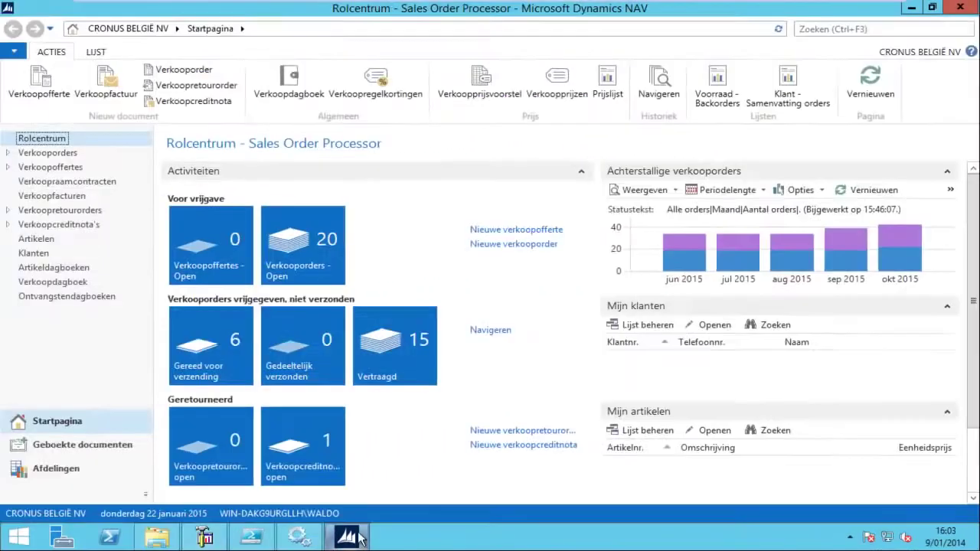
type("web serv")
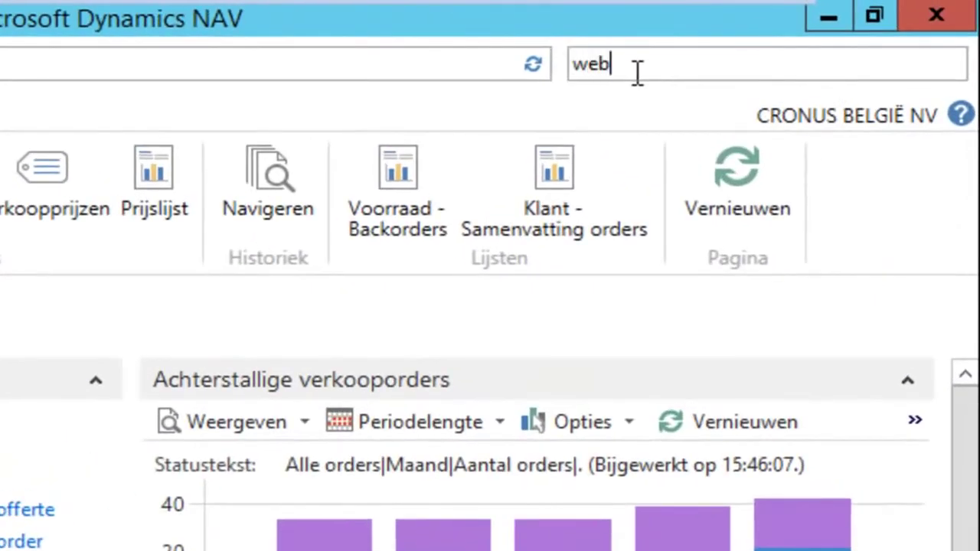
left_click(302, 102)
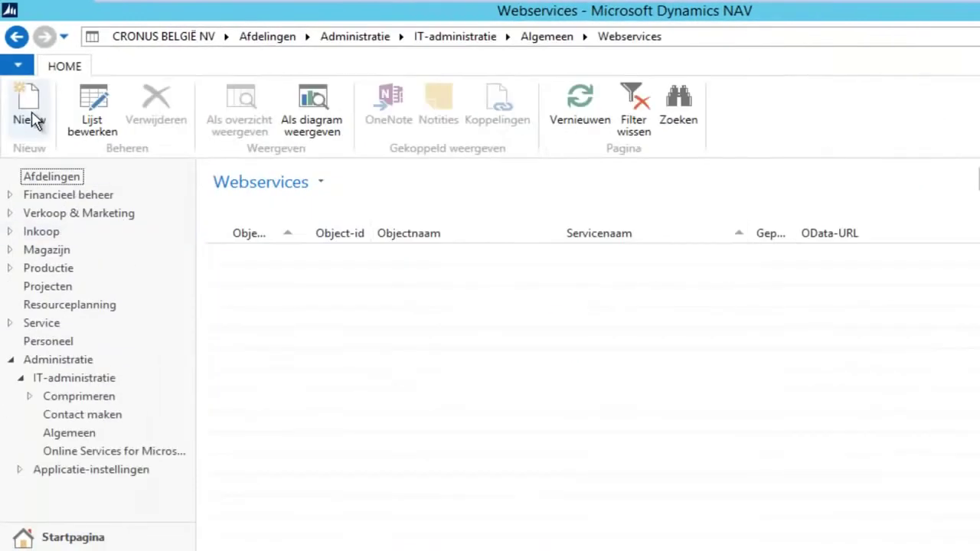
- Create a new web service for Page object 21 with the service name Customers and mark it as published
left_click(31, 115)
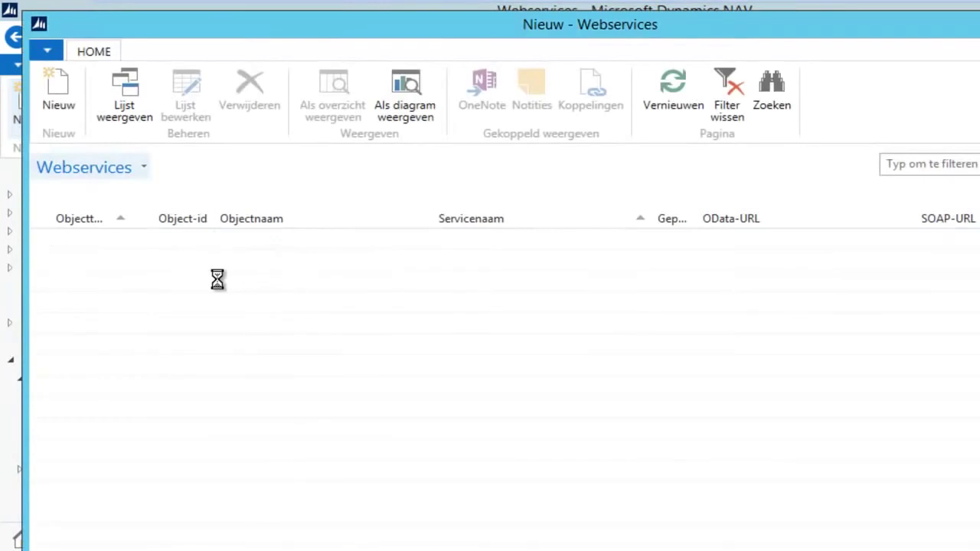
type("page")
key("Tab")
type("2")
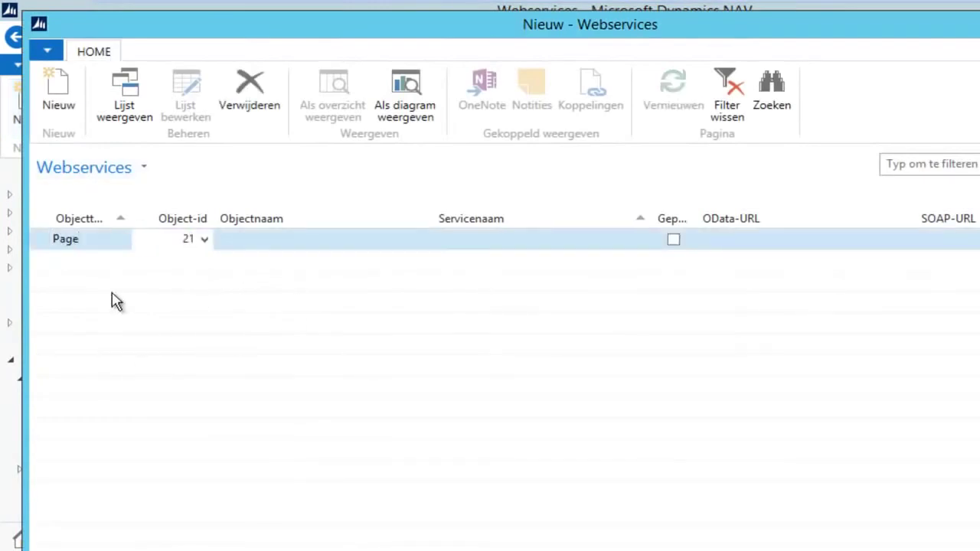
type("1")
key("Tab")
key("Tab")
type("Customers")
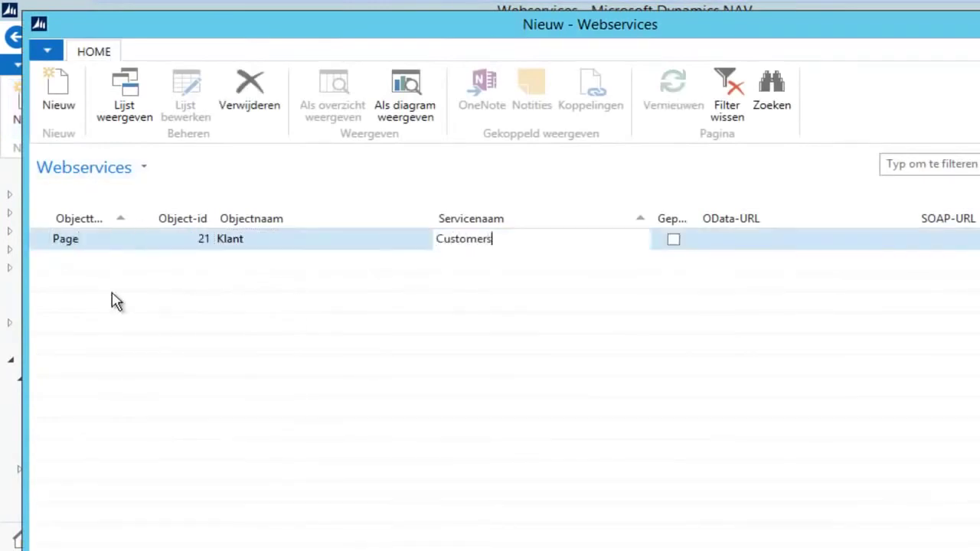
key("Tab")
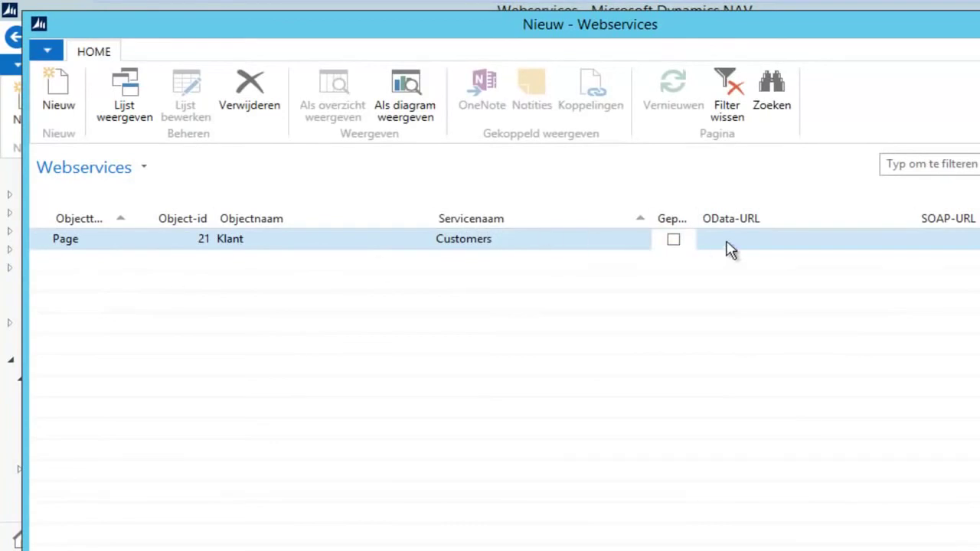
left_click(673, 239)
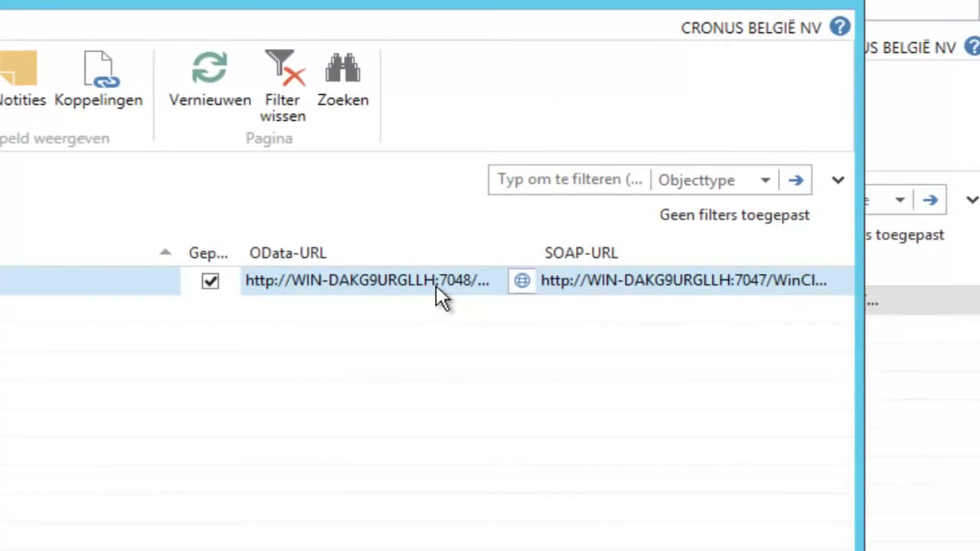
- Inspect the Customers web service's SOAP URL and open it in the browser
right_click(610, 281)
left_click(565, 281)
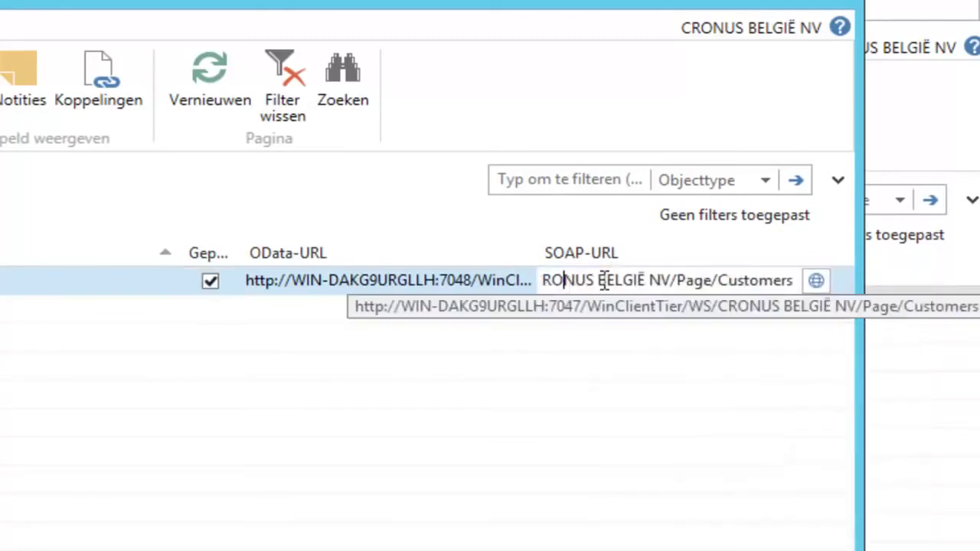
left_click_drag(703, 282, 686, 285)
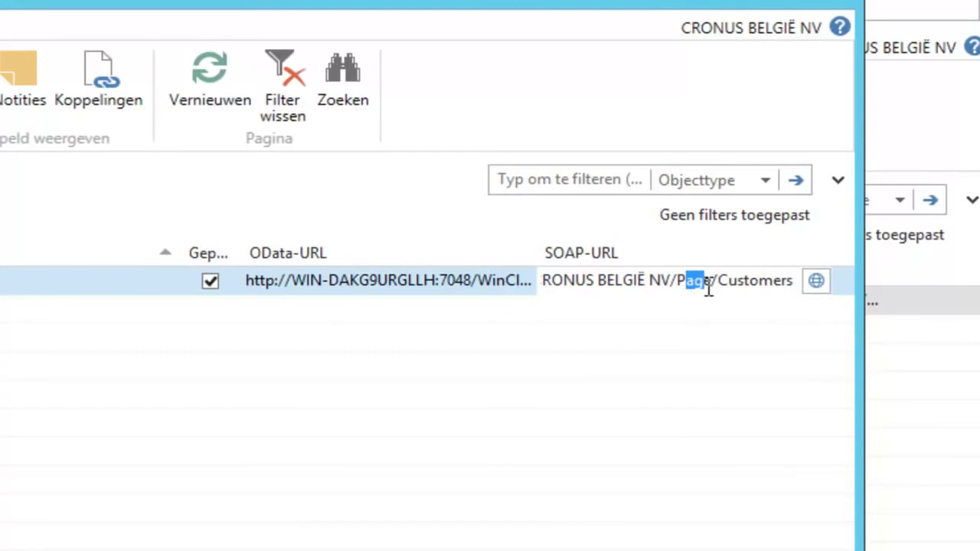
left_click(816, 282)
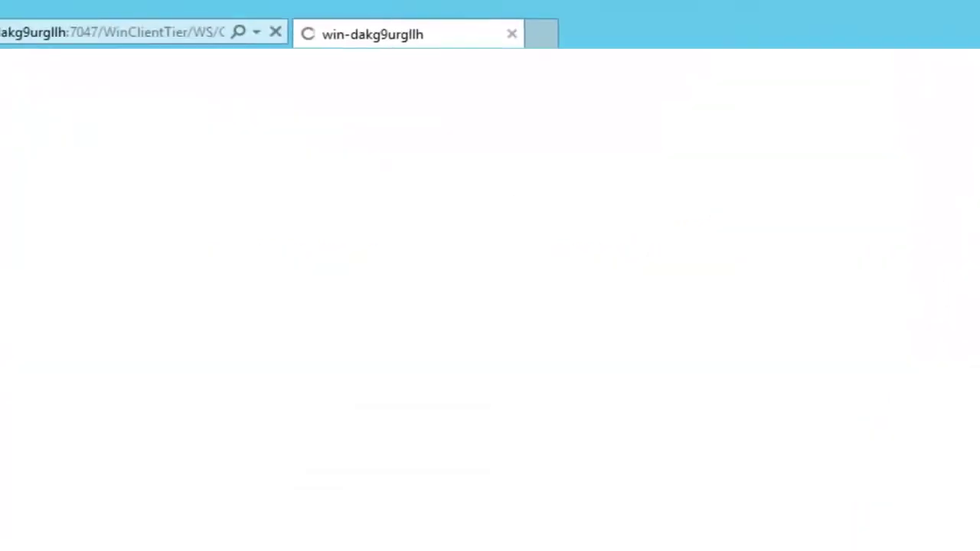
- Change the SOAP address in the browser to port 7147 and the WebServiceTier instance, and load it
left_click(315, 43)
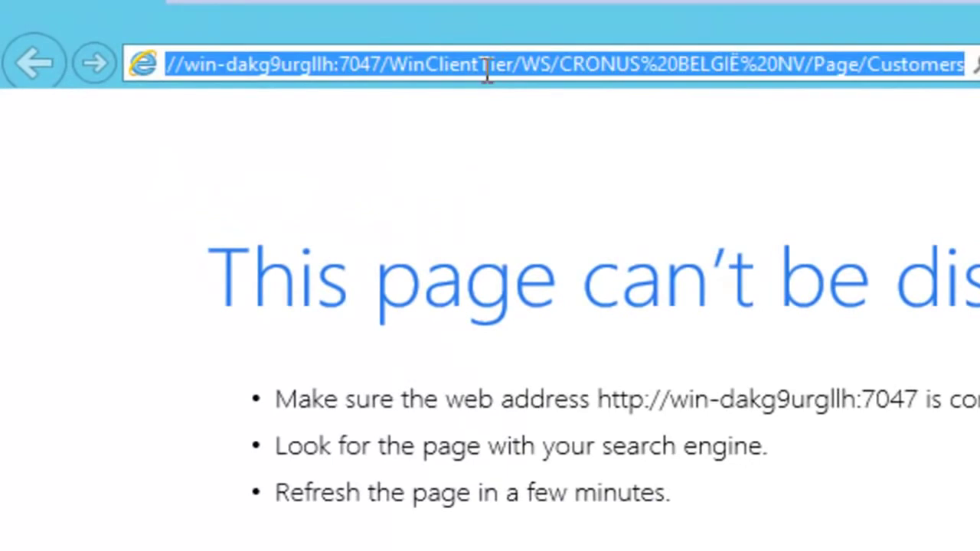
left_click_drag(480, 69, 392, 70)
type("WebServ")
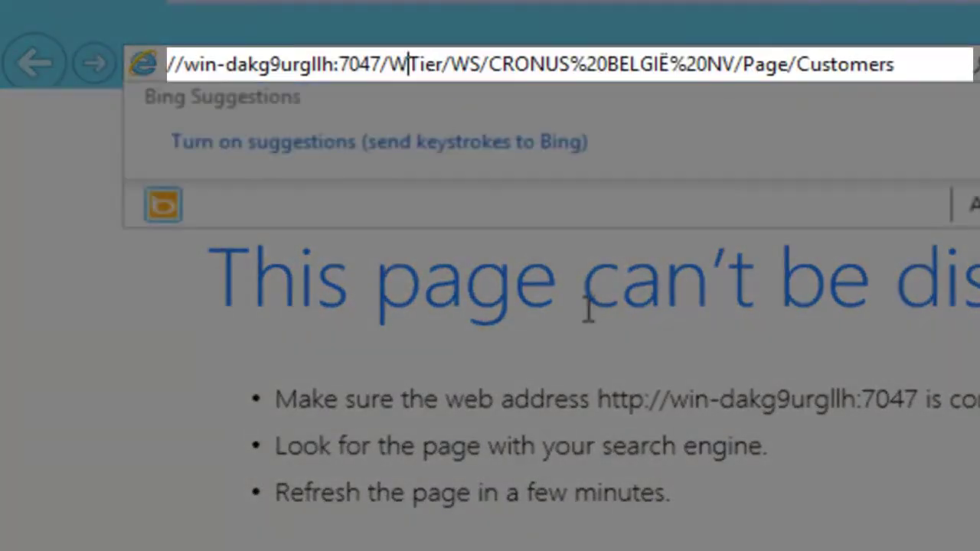
type("ice")
key("ctrl+Left")
key("ctrl+Left")
key("Right")
key("shift+Right")
type("1")
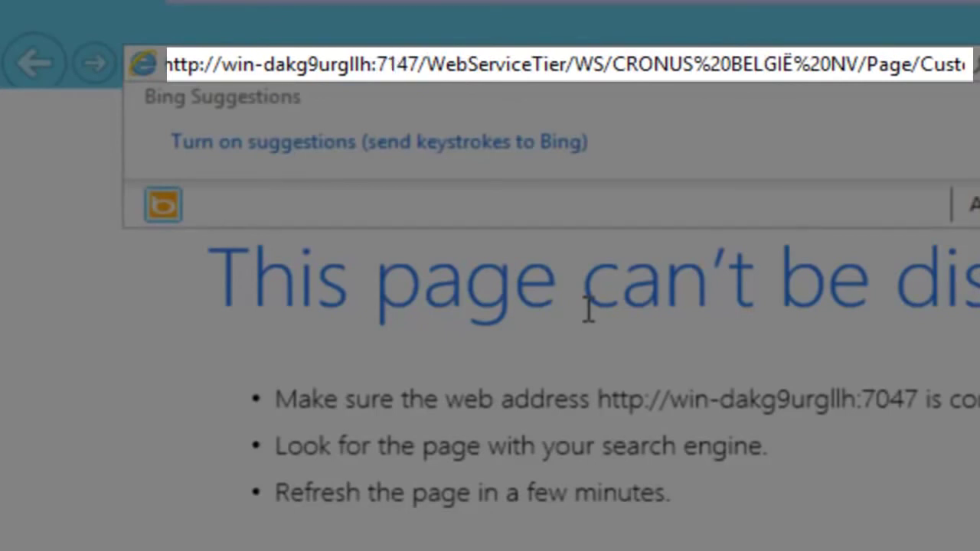
key("Return")
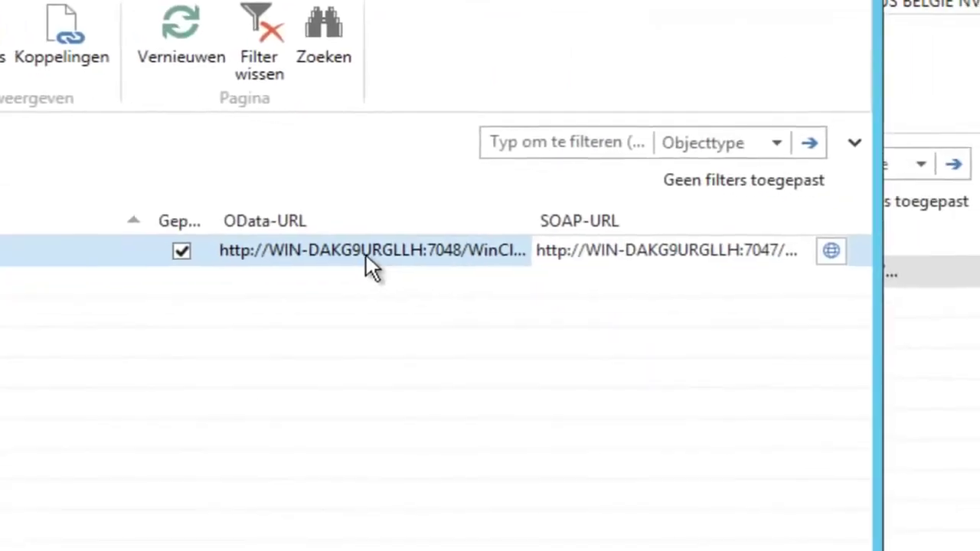
- From the Webservices list, open the Customers web service's OData URL in the browser
left_click(758, 316)
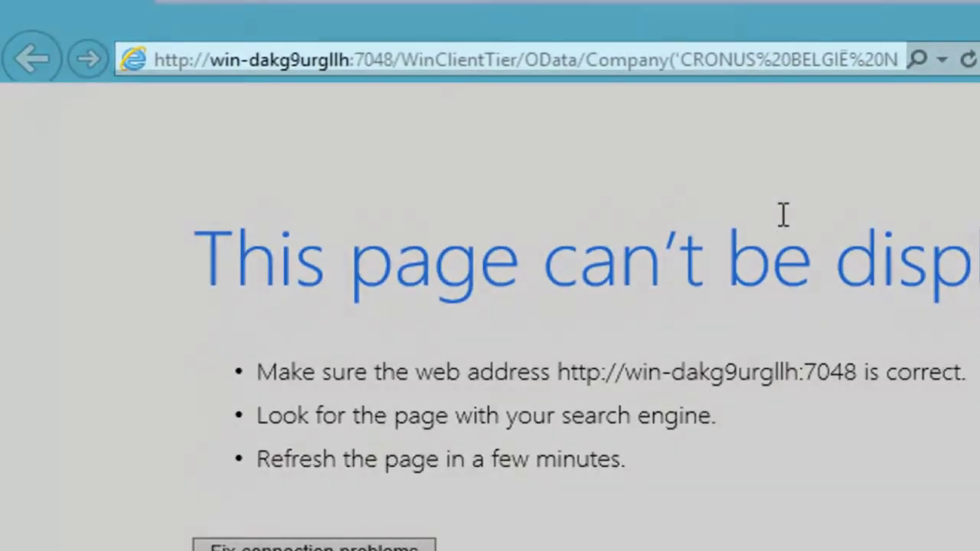
- Change the OData address in the browser to port 7248 and the ODataTier instance, and load it
key("Left")
key("Left")
key("Left")
key("Left")
key("Left")
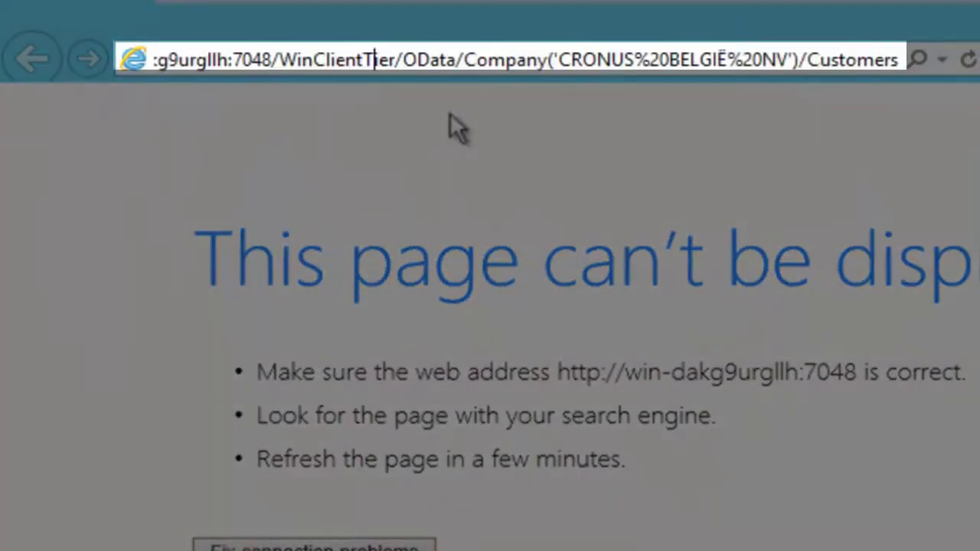
key("BackSpace")
key("BackSpace")
key("BackSpace")
key("BackSpace")
key("BackSpace")
key("BackSpace")
key("BackSpace")
key("BackSpace")
key("BackSpace")
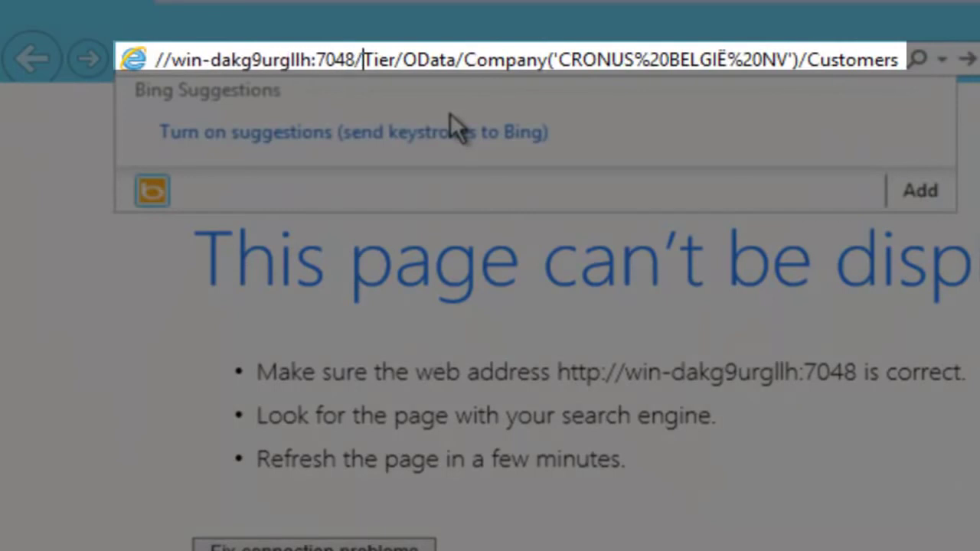
type("OData")
left_click(341, 59)
key("BackSpace")
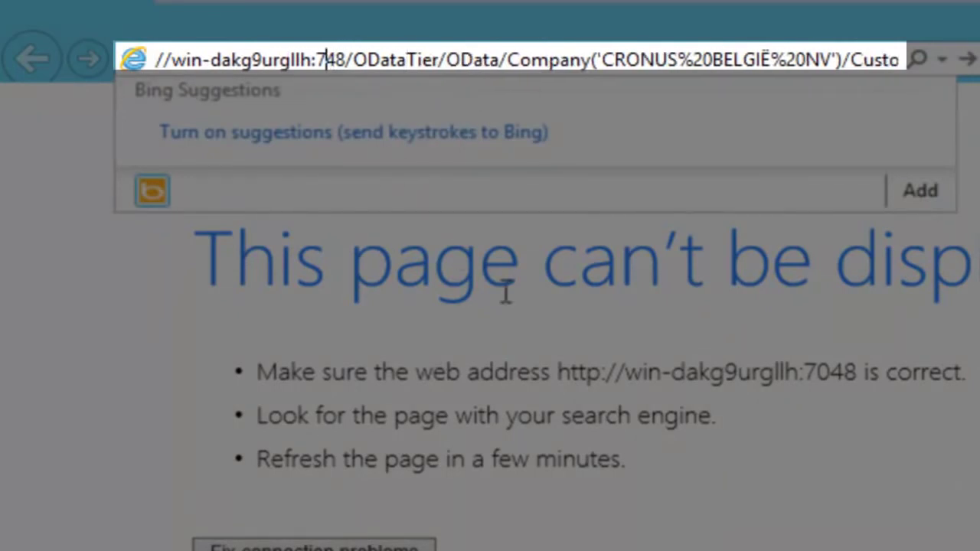
type("2")
key("Return")
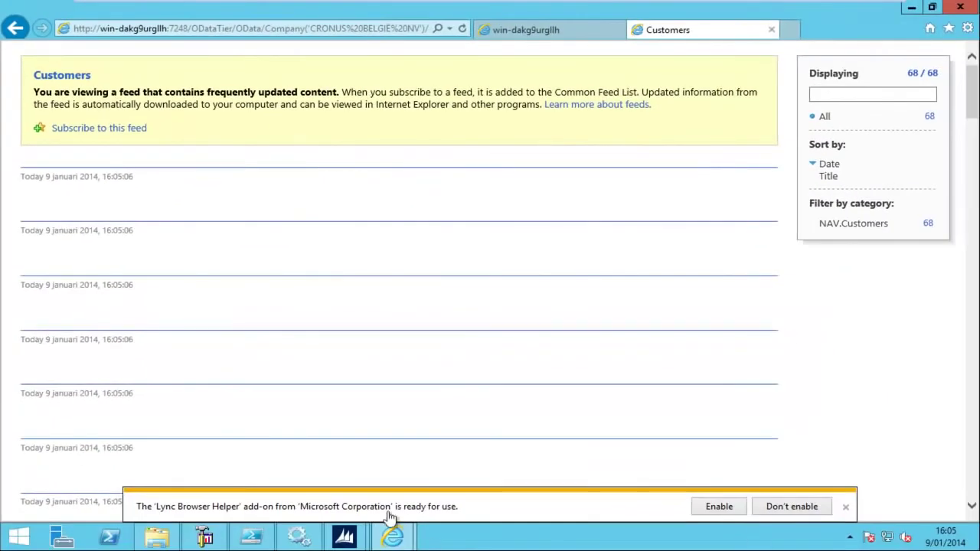
- Return to the Webservices window of the Dynamics NAV client and try selecting the server localhost:7046/WebServiceTier
mouse_move(349, 539)
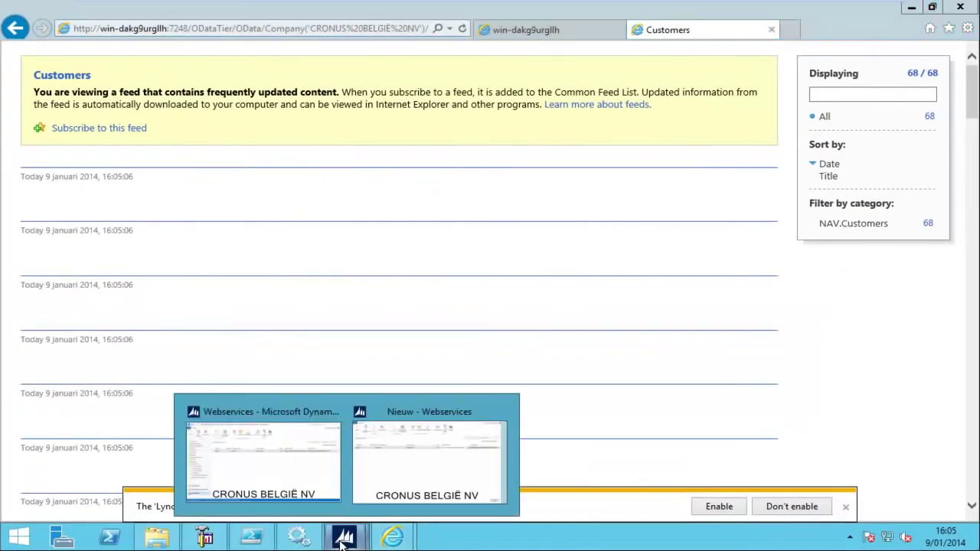
left_click(280, 500)
left_click(455, 286)
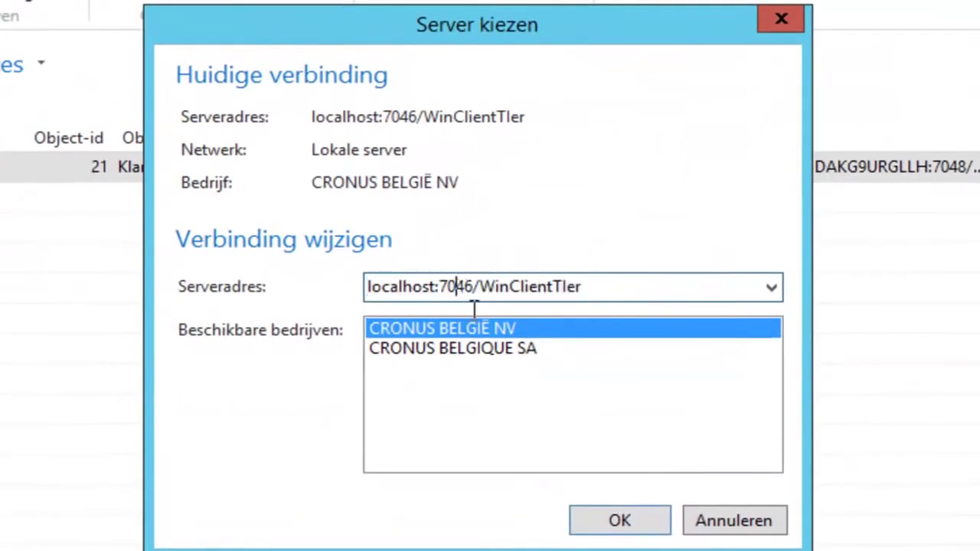
key("End")
key("shift+Home")
key("shift+Right")
key("shift+Right")
key("shift+Right")
key("shift+Right")
key("shift+Right")
key("shift+Right")
key("shift+Right")
key("shift+Right")
key("shift+Right")
key("shift+Right")
key("shift+Right")
key("shift+Right")
key("shift+Right")
key("shift+Right")
key("shift+Right")
key("shift+Right")
key("shift+Left")
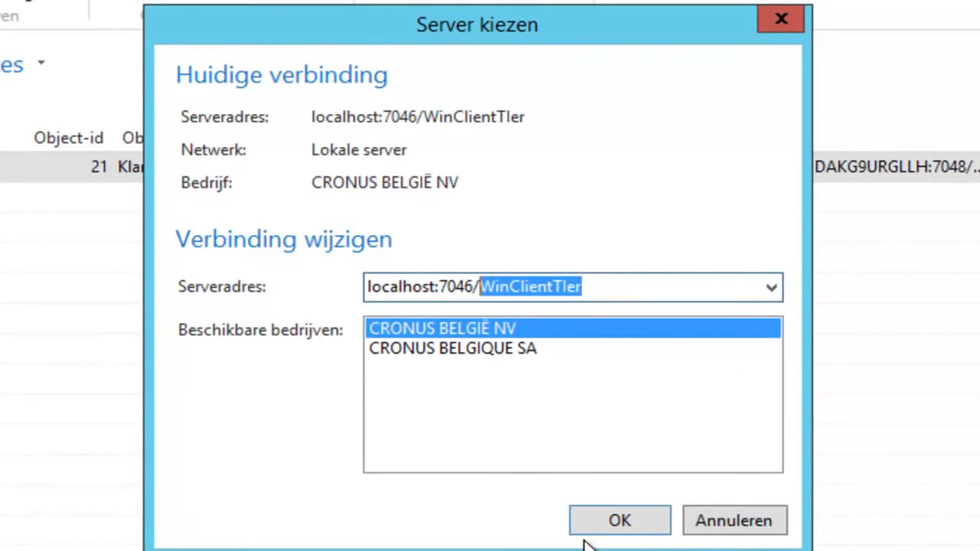
type("WebServiceTier")
key("Tab")
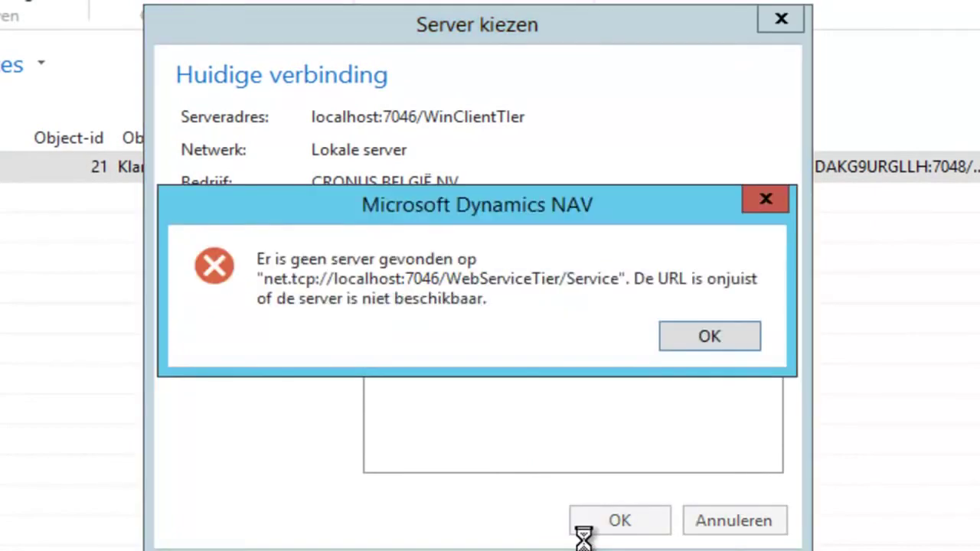
- Dismiss the message and try the server address localhost:7146/WebServiceTier instead
left_click(713, 334)
left_click(448, 286)
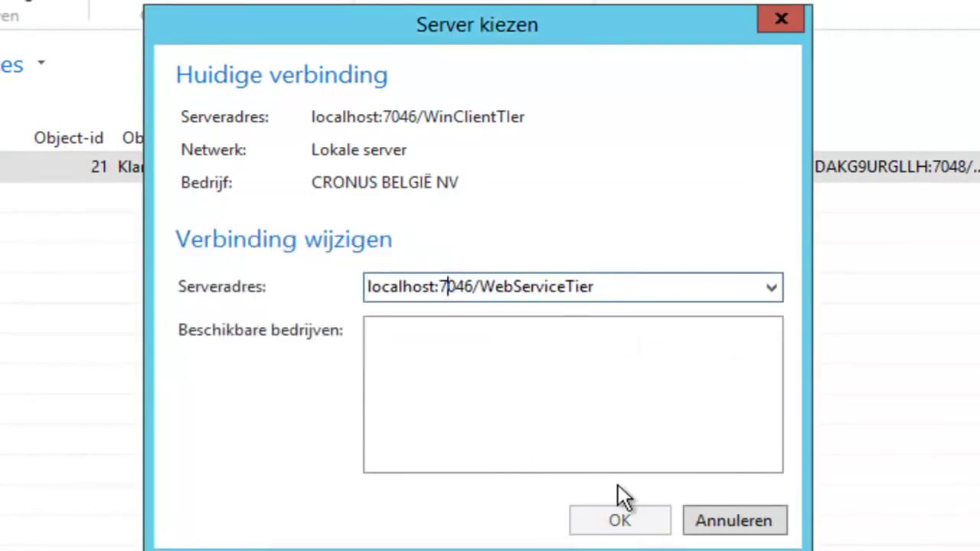
key("Delete")
type("1")
key("Tab")
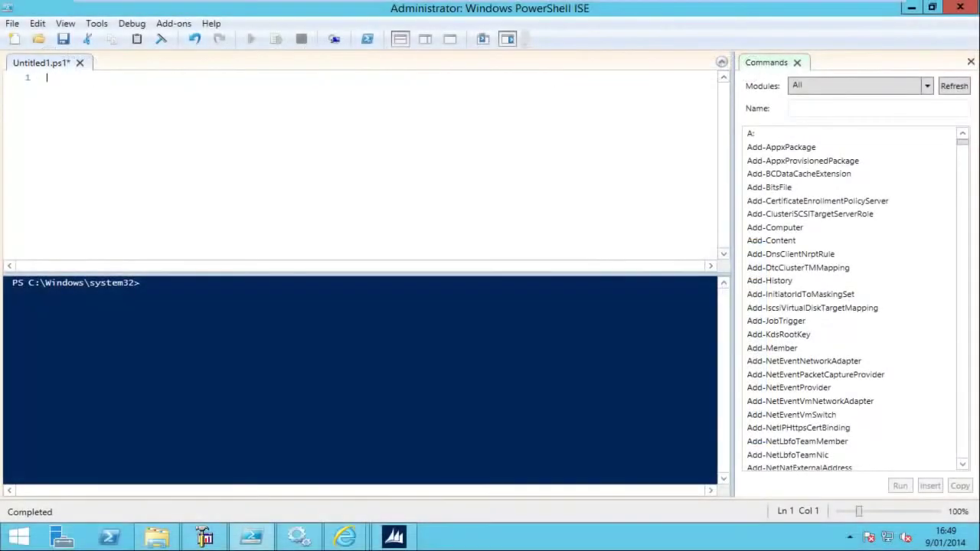
- Switch to the Dynamics NAV Server administration console and examine the DynamicsNAV71 instance's Services Default Company and NAS Services settings
left_click(205, 537)
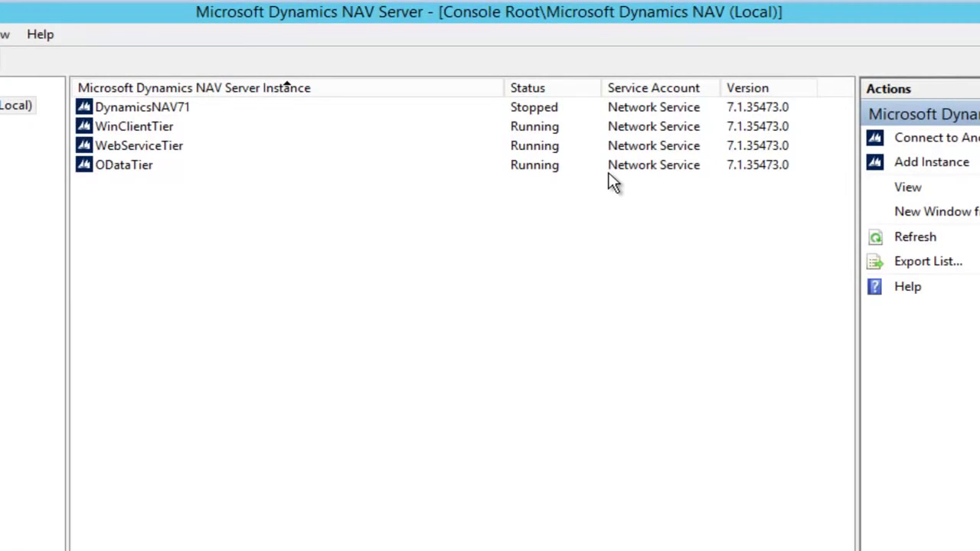
left_click(157, 108)
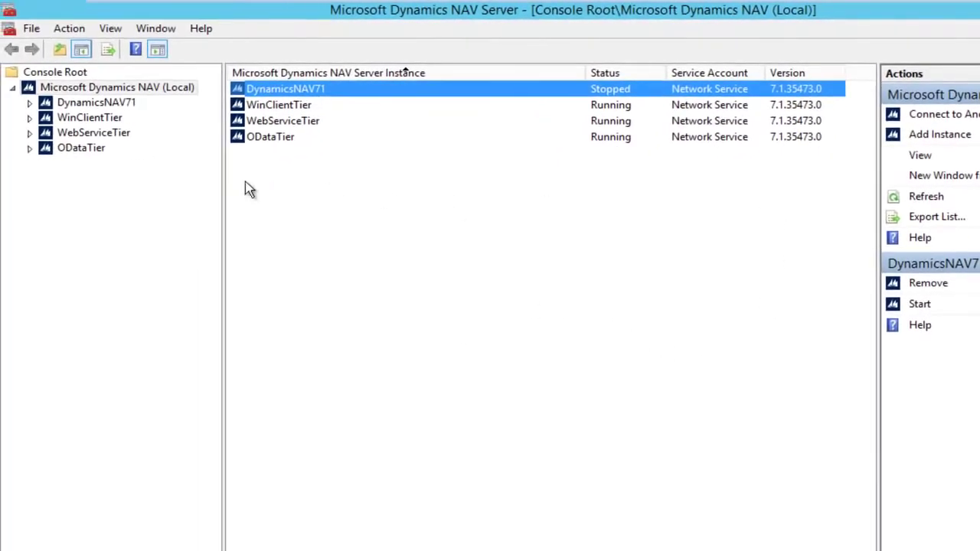
left_click(86, 103)
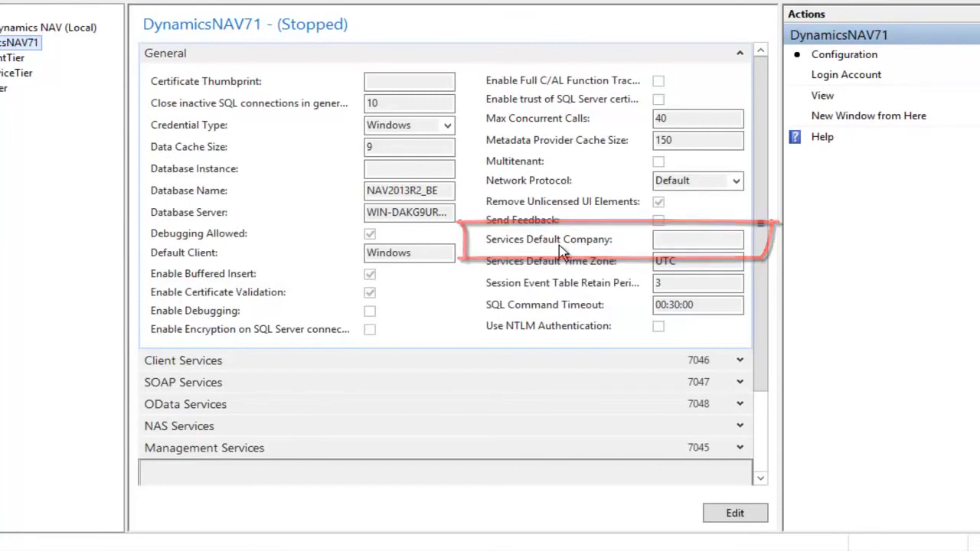
left_click(741, 429)
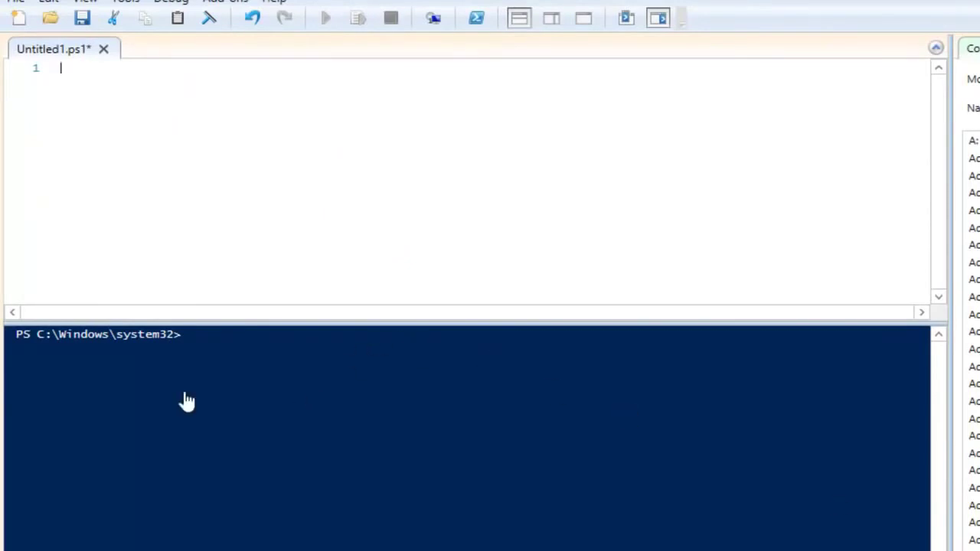
- Paste into PowerShell ISE the script creating NASTier with management port 7345, default company CRONUS BELGIE NV and startup codeunit 450, and review it
key("ctrl+v")
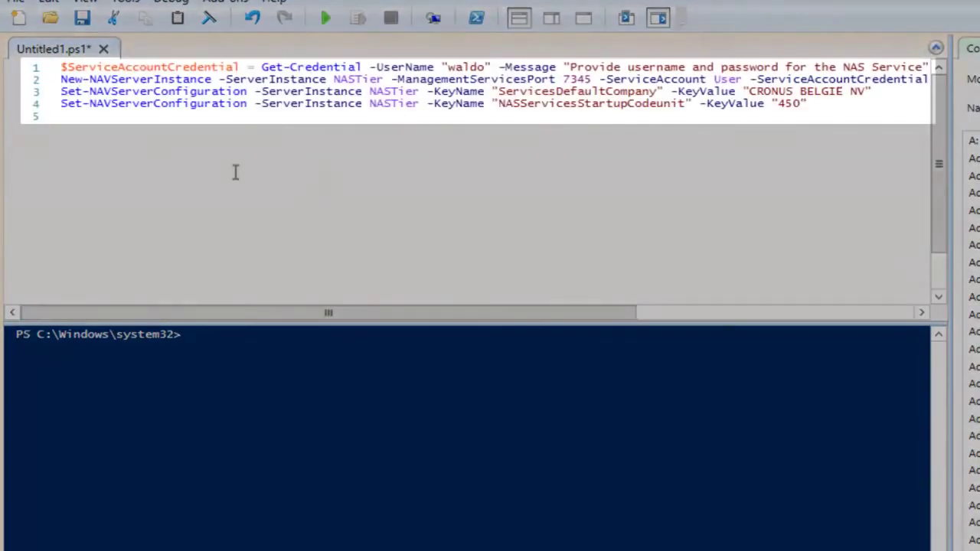
double_click(210, 67)
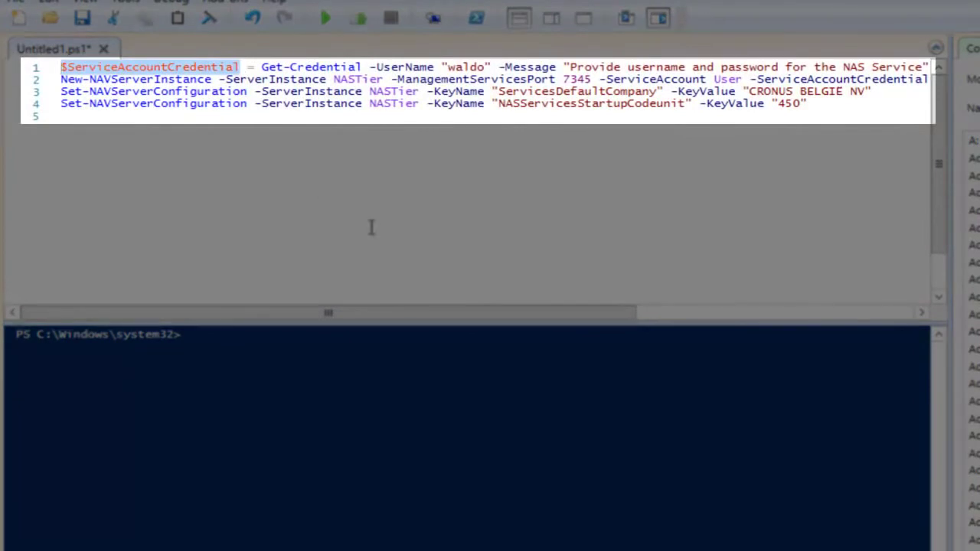
double_click(466, 67)
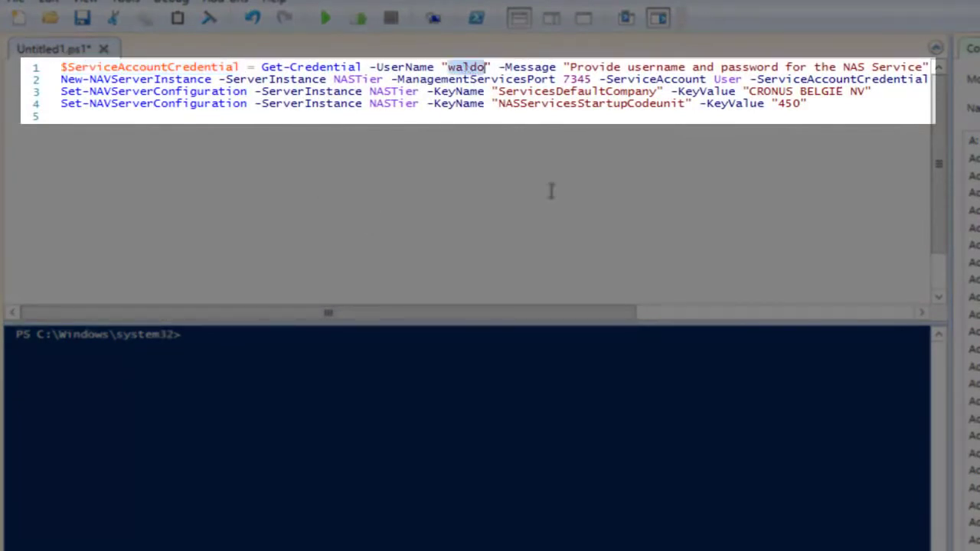
double_click(211, 80)
left_click_drag(337, 313, 505, 329)
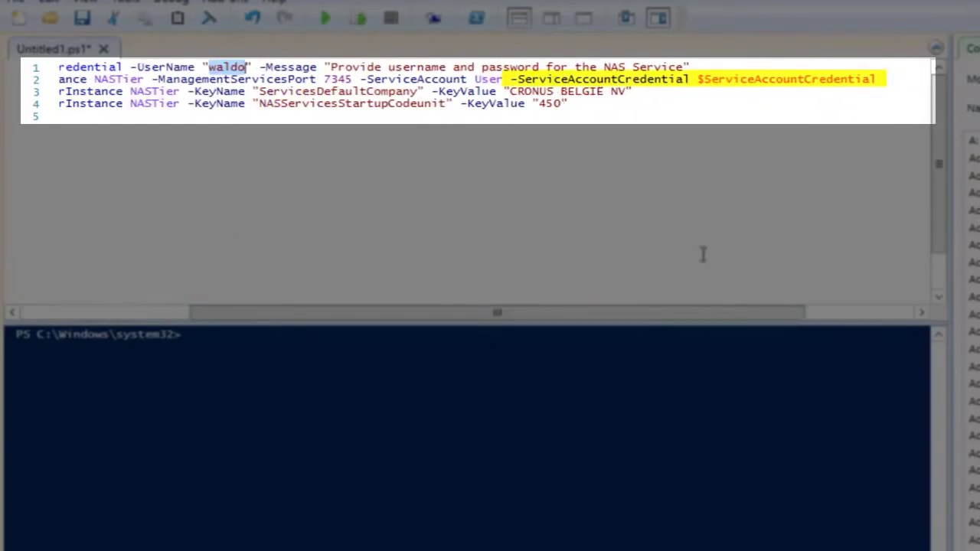
left_click_drag(727, 320, 499, 321)
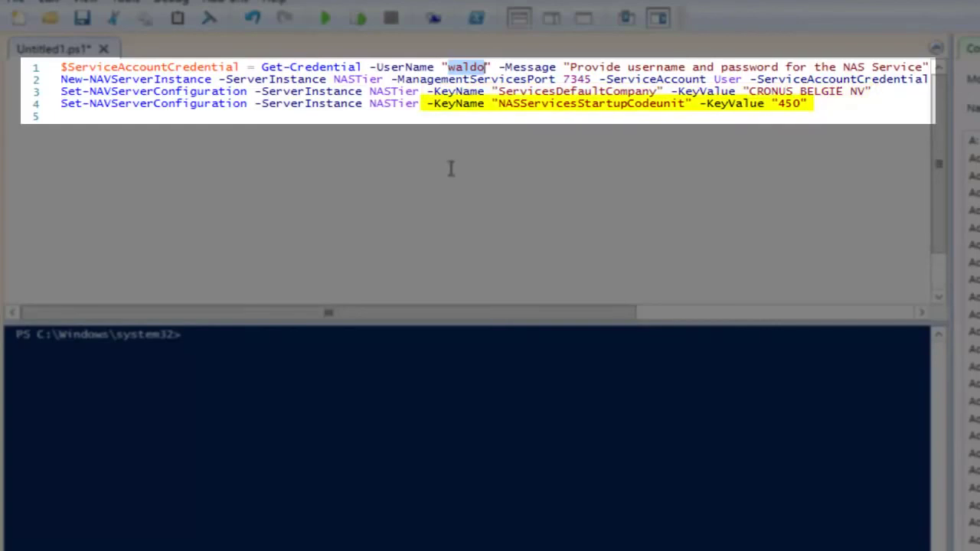
- Run the NASTier script and enter the password of the NAS service account when asked for credentials
left_click(324, 16)
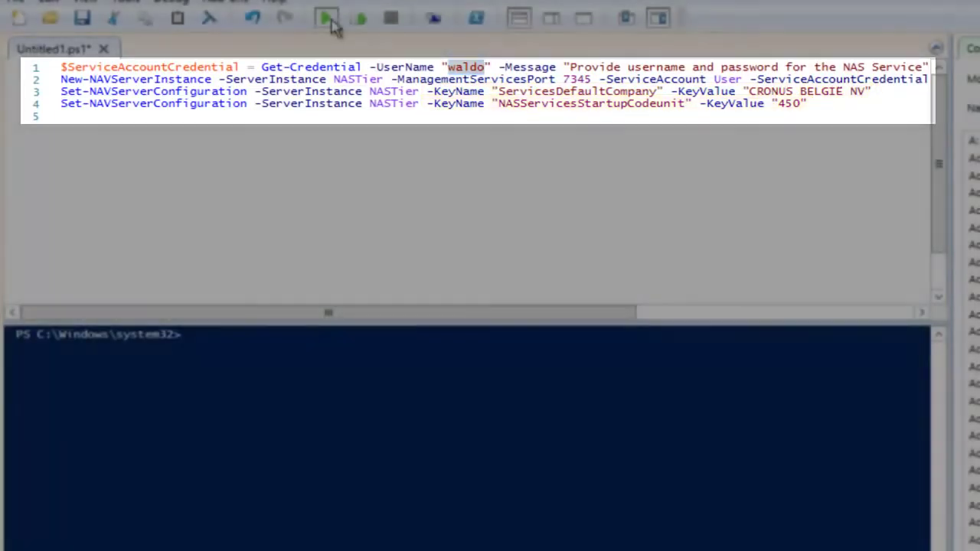
type("••")
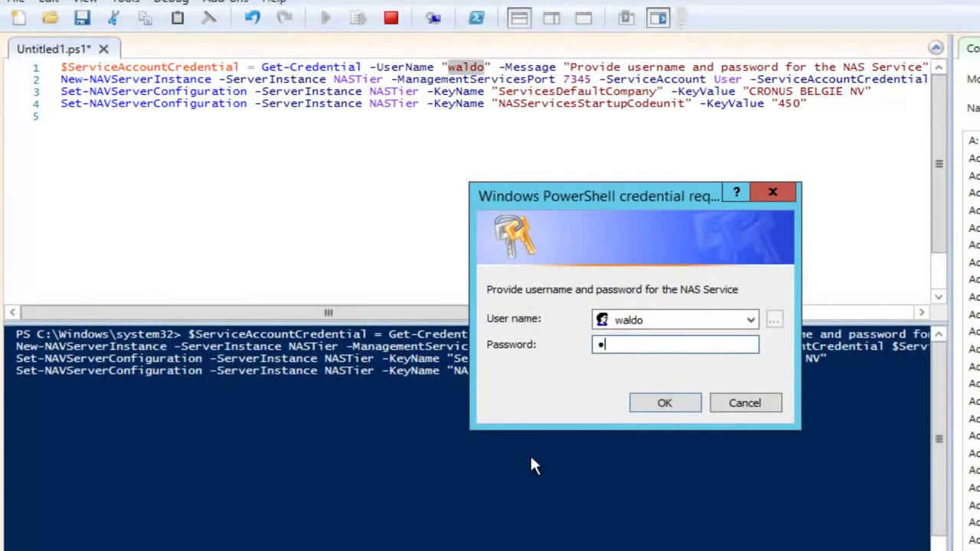
type("••••••••")
key("Return")
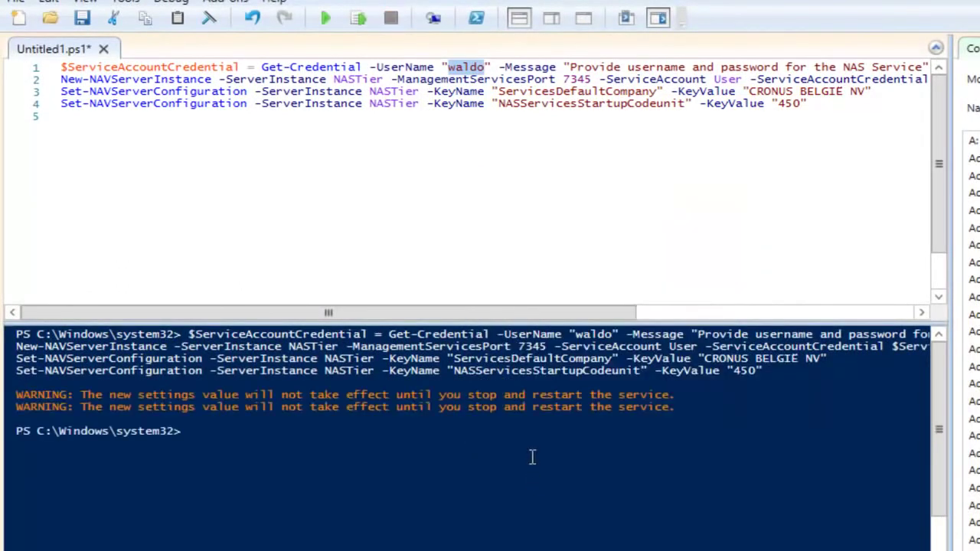
- In the Dynamics NAV Server administration console, inspect the new NASTier instance's default company and NAS Services startup codeunit
key("alt+Tab")
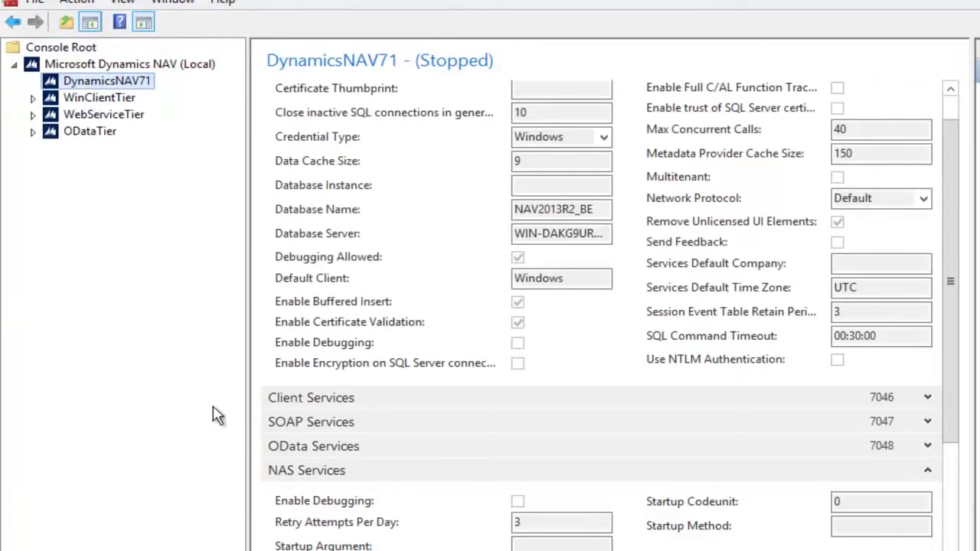
left_click(97, 67)
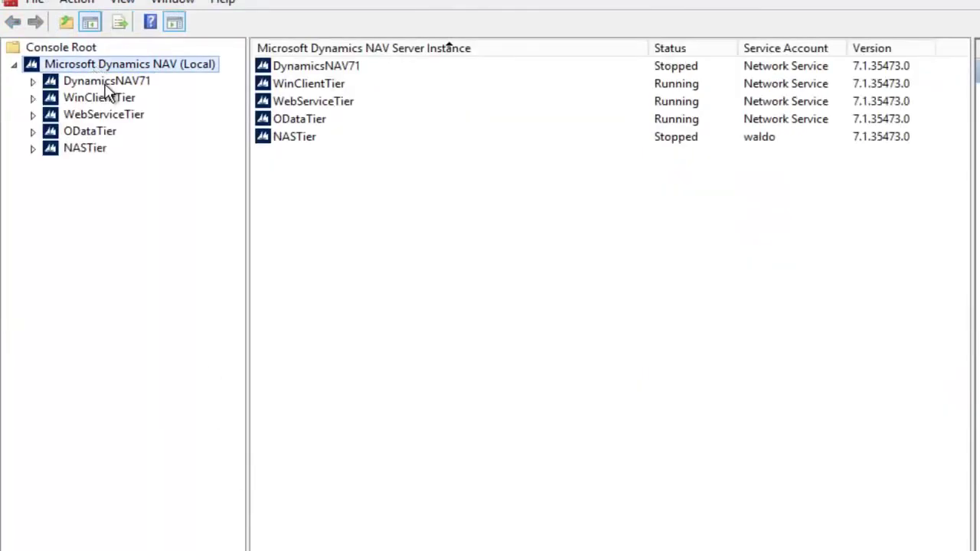
left_click(71, 153)
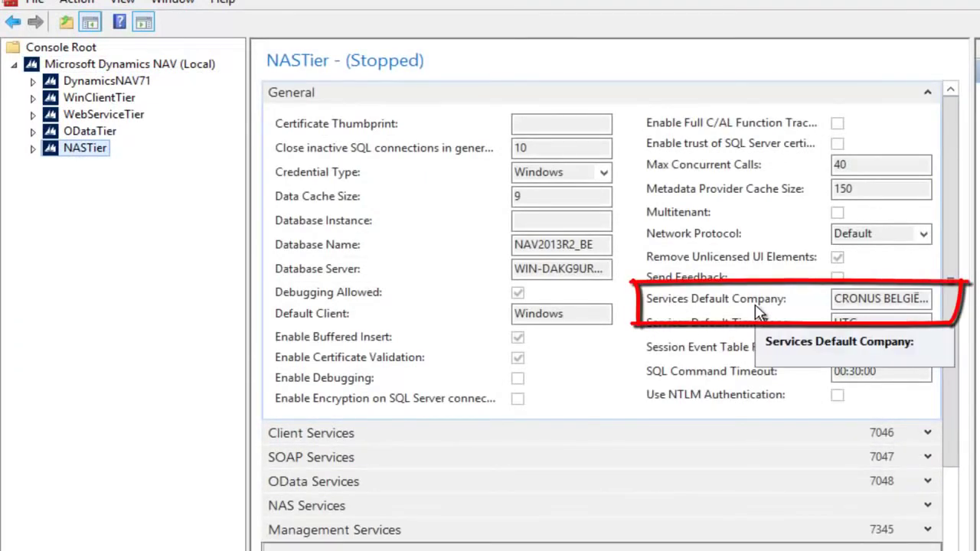
left_click(927, 506)
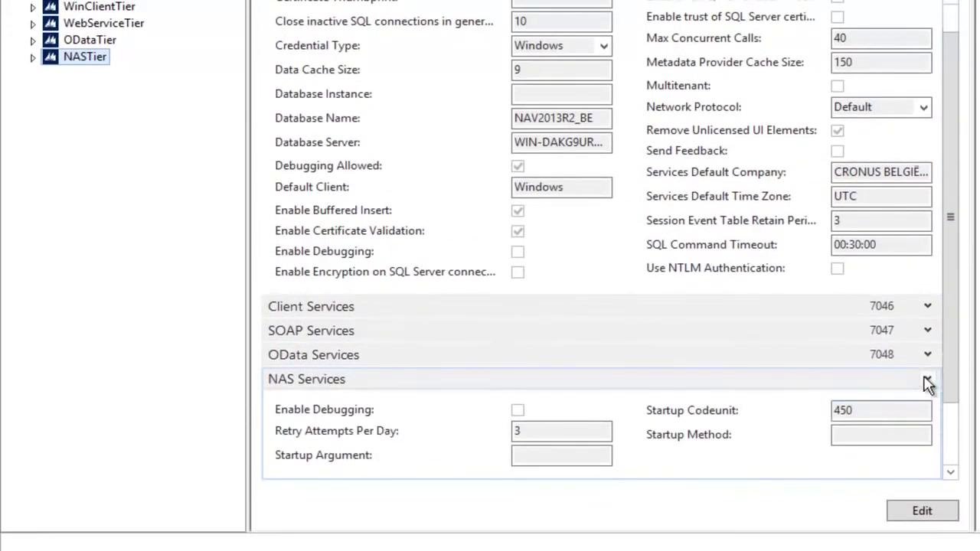
left_click(927, 379)
- Start the NASTier server instance from the instance list and confirm the start
left_click(74, 95)
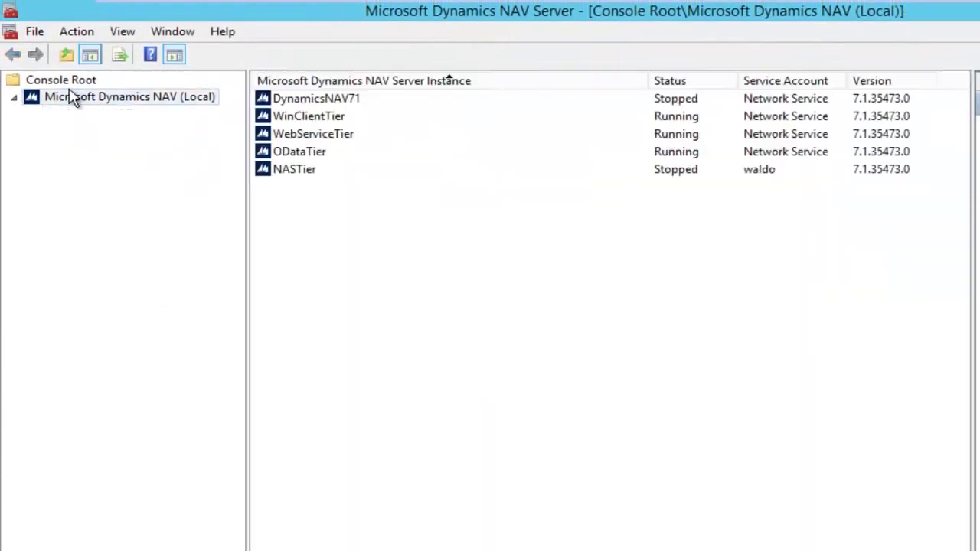
right_click(301, 167)
left_click(381, 202)
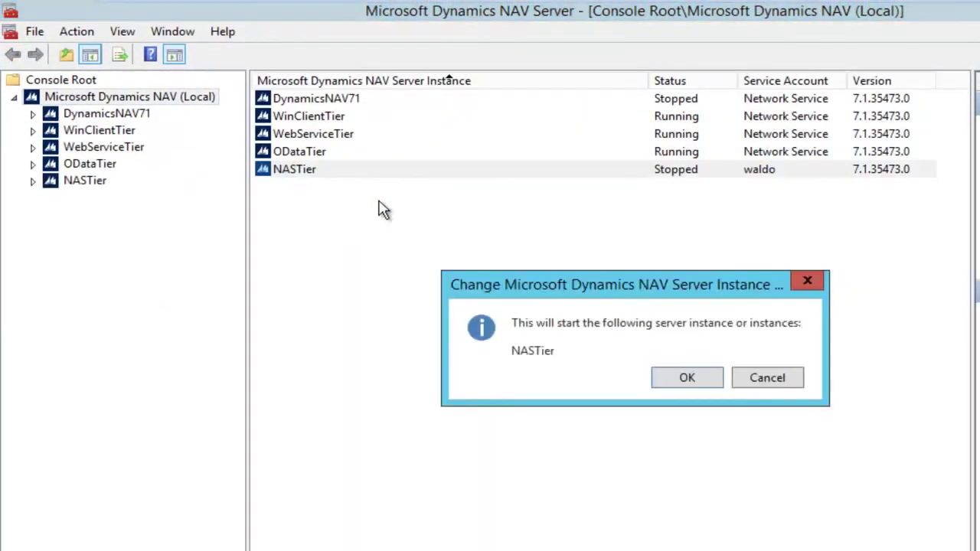
left_click(657, 385)
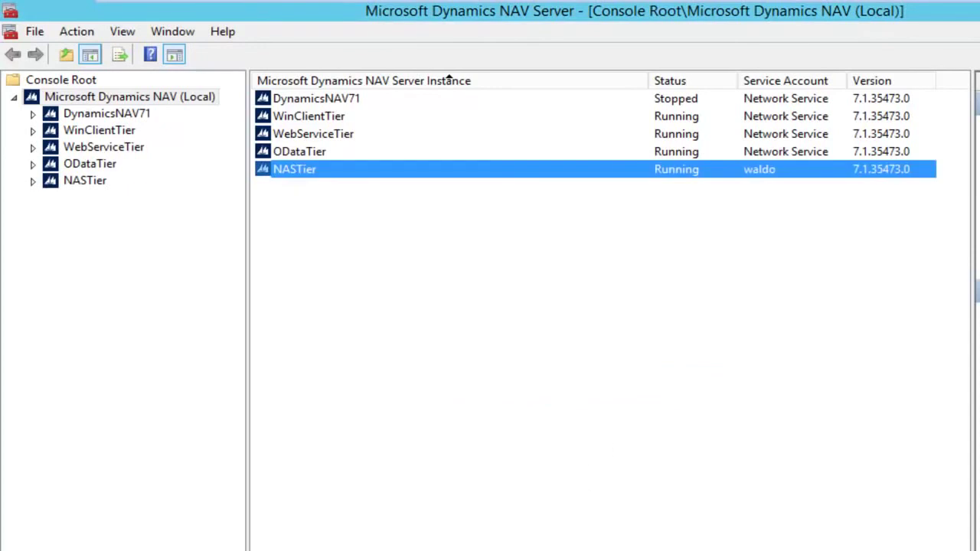
- Check the Job Queues list in the Dynamics NAV client and open the first job queue
left_click(498, 490)
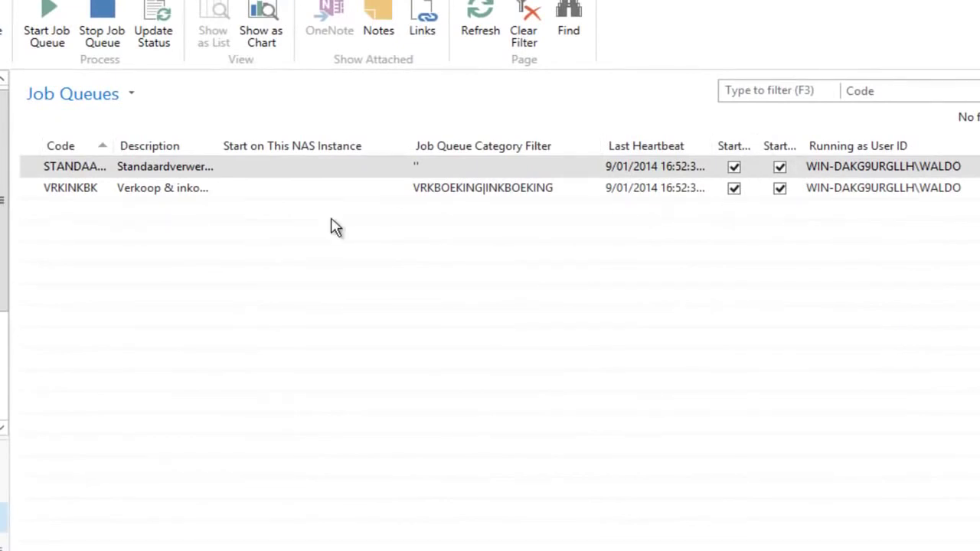
double_click(146, 168)
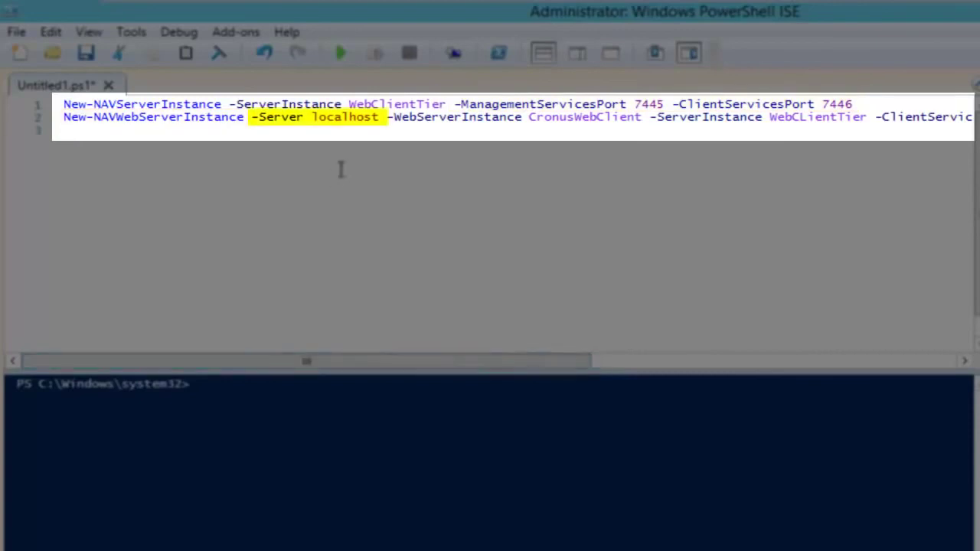
- Review and run the PowerShell script creating WebClientTier on ports 7445 and 7446 and the CronusWebClient web server instance with Windows credentials
left_click_drag(442, 369, 540, 370)
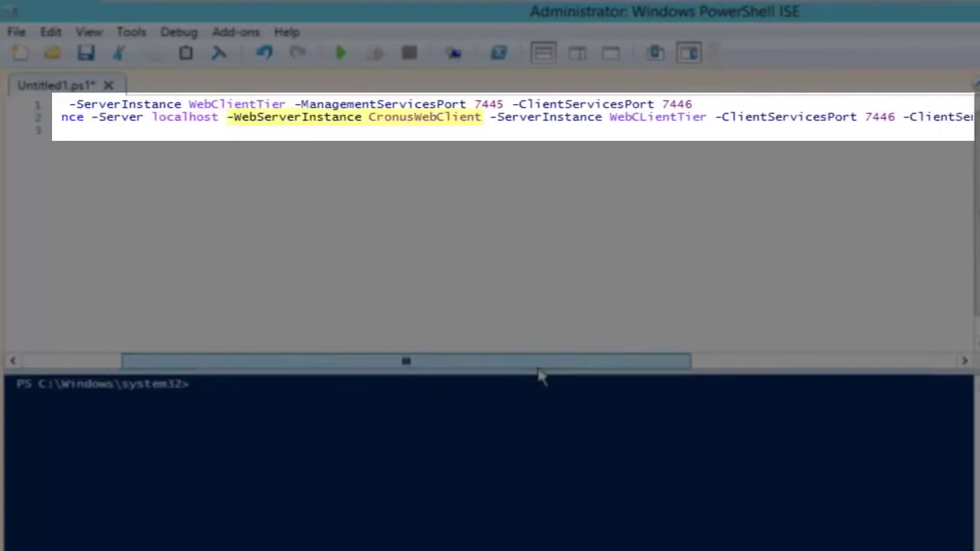
left_click_drag(540, 371, 733, 389)
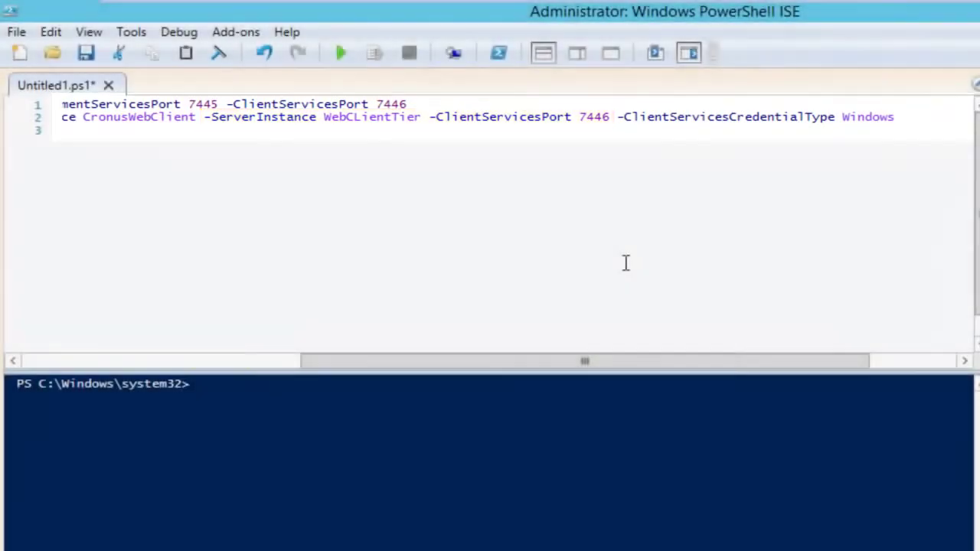
left_click(625, 263)
left_click(341, 55)
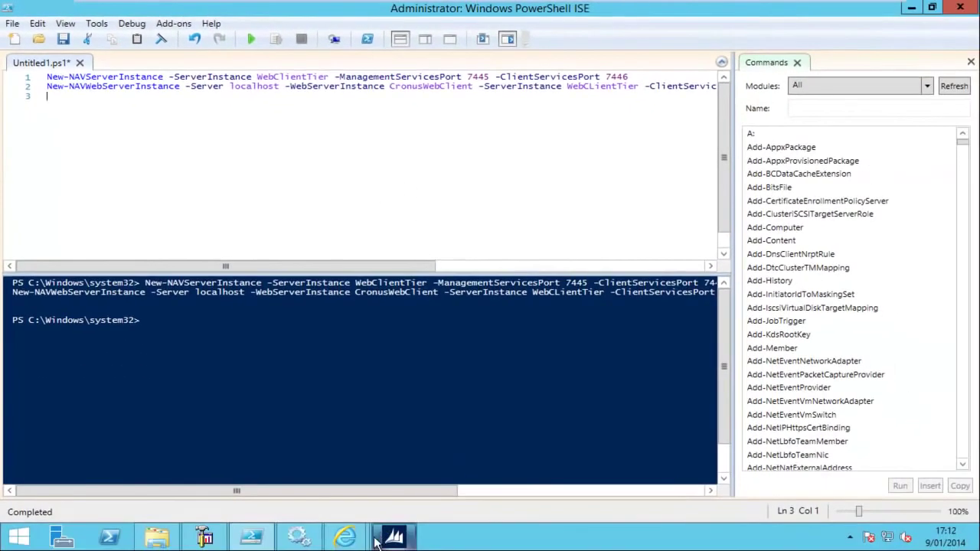
- In the Dynamics NAV Server administration console, review the new WebClientTier instance's settings and start the instance, confirming the start
left_click(202, 534)
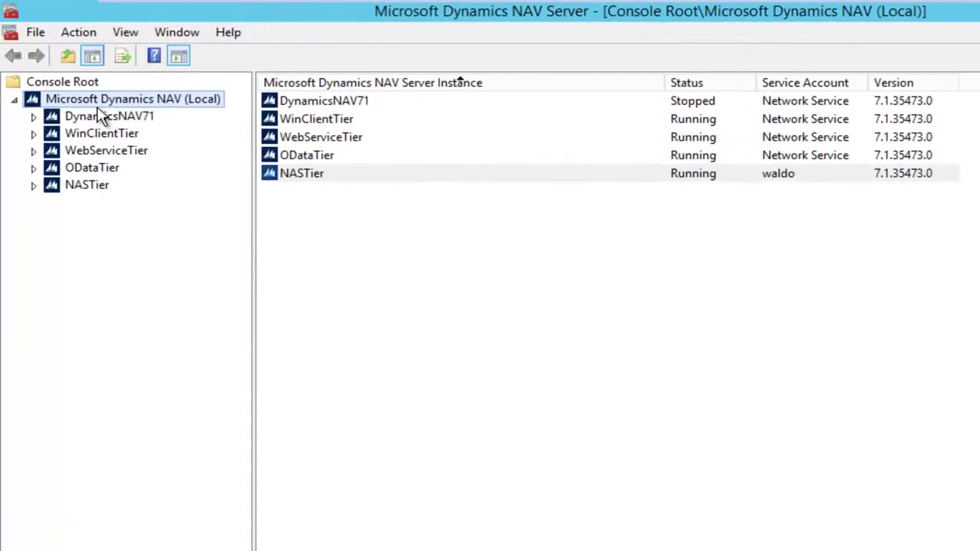
left_click(101, 203)
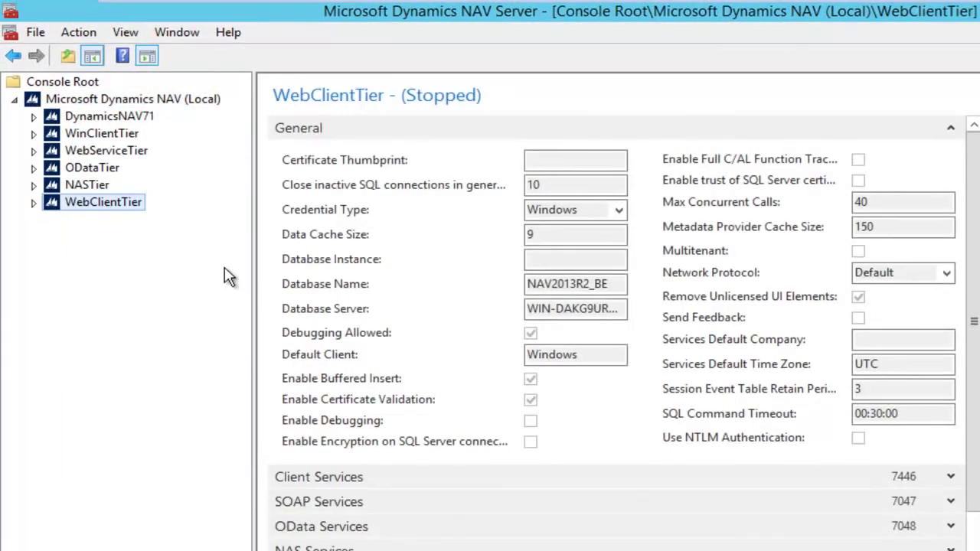
left_click(131, 102)
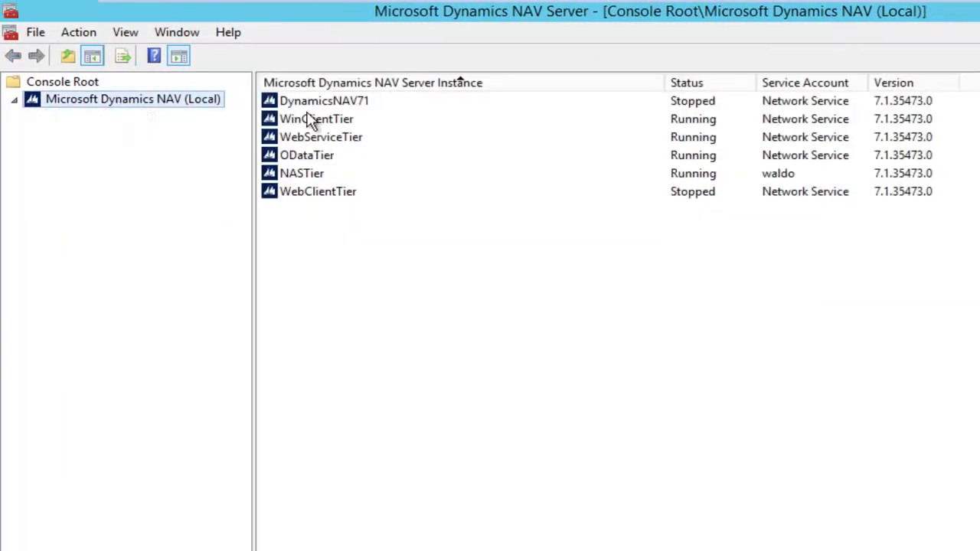
right_click(313, 192)
left_click(377, 222)
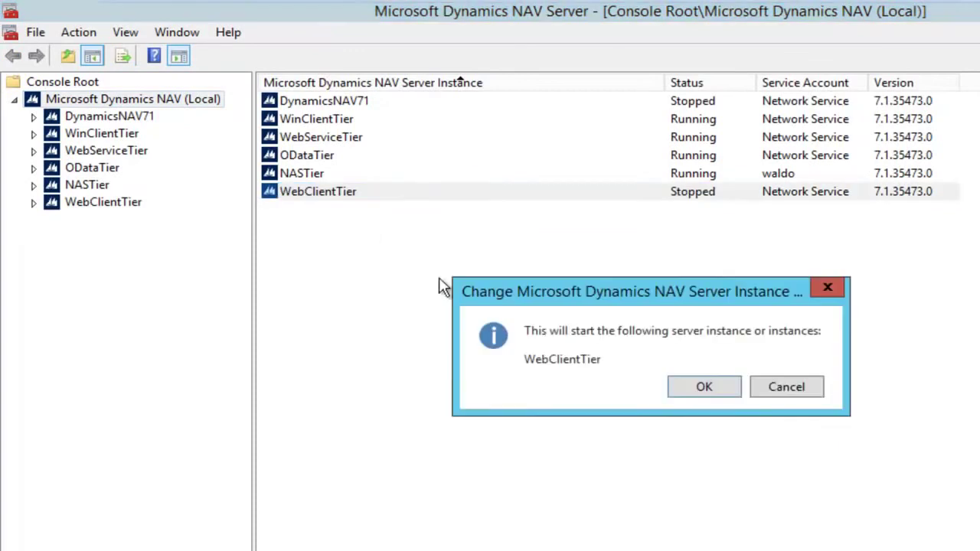
left_click(722, 391)
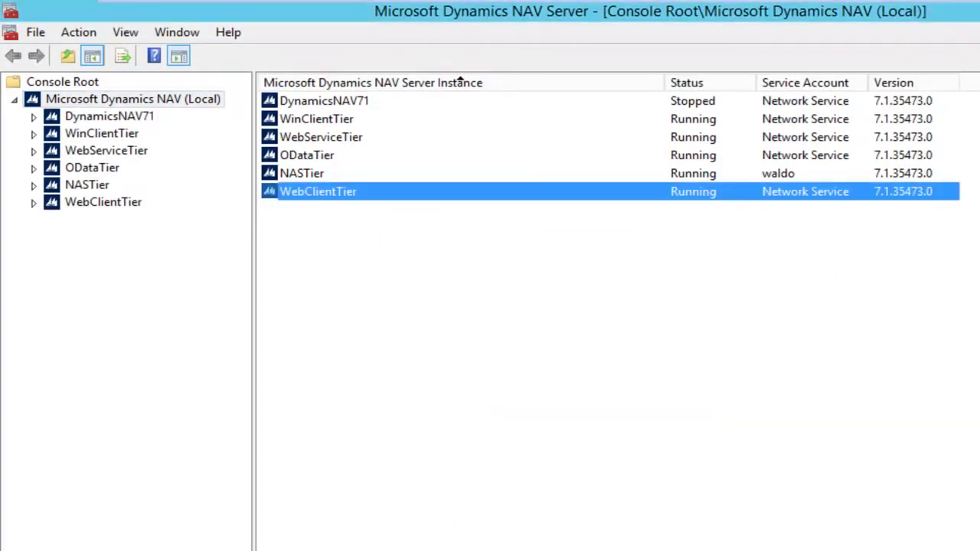
- Switch to PowerShell ISE and copy the web server instance name CronusWebClient from the script
left_click(3, 549)
left_click(203, 457)
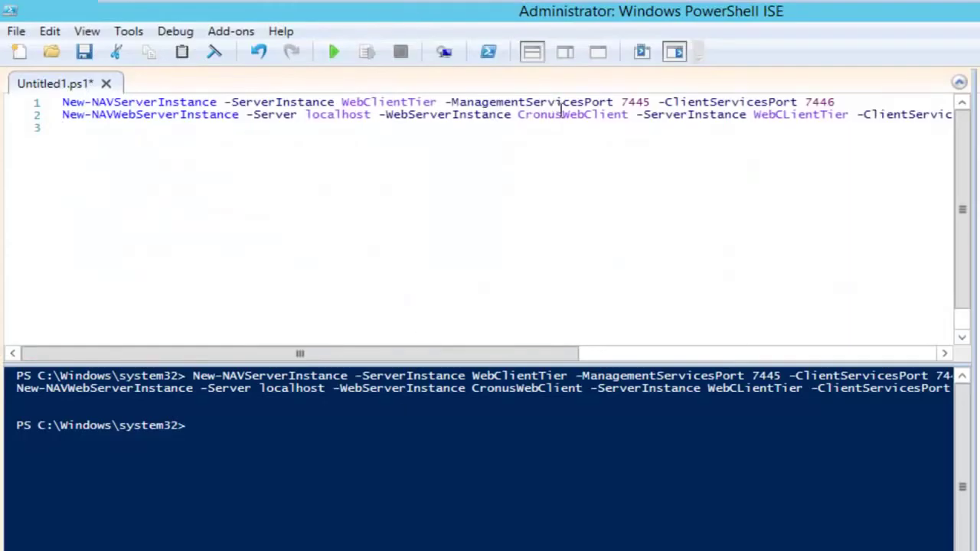
double_click(560, 115)
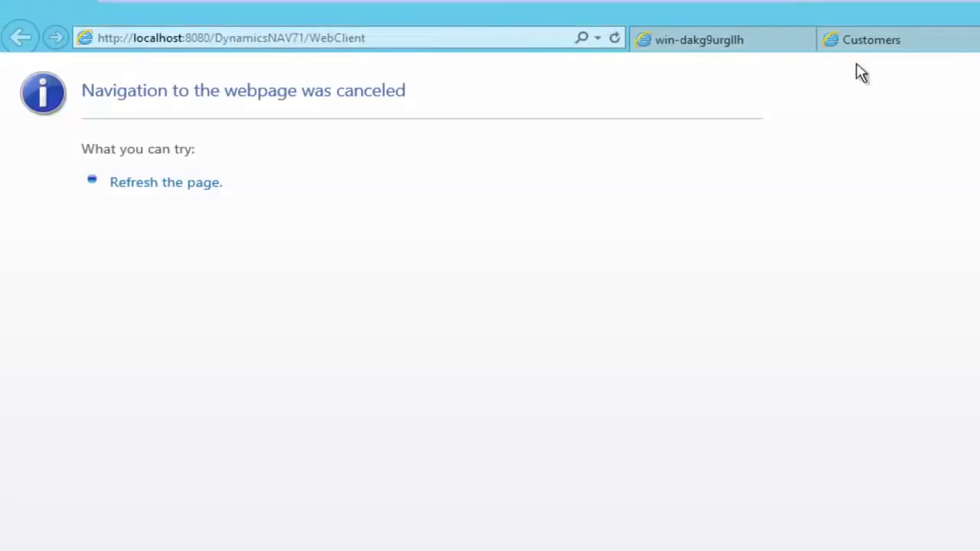
left_click(283, 39)
left_click(230, 39)
left_click_drag(217, 38, 301, 38)
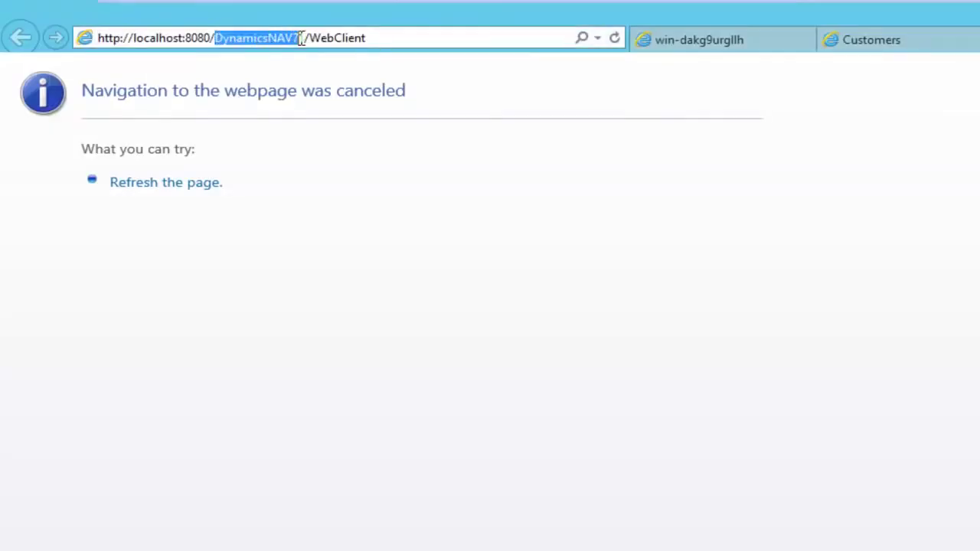
type("CronusWebClient")
left_click(408, 37)
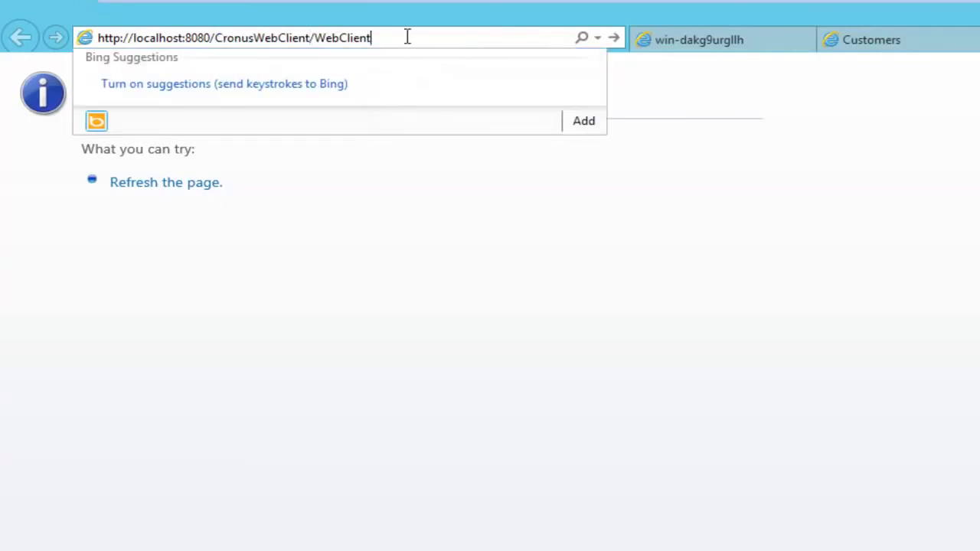
key("Return")
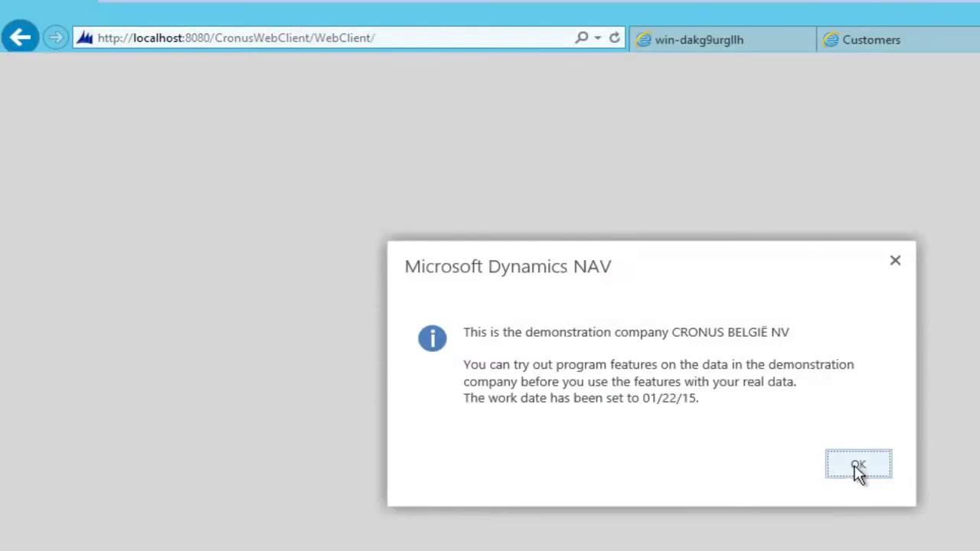
left_click(856, 466)
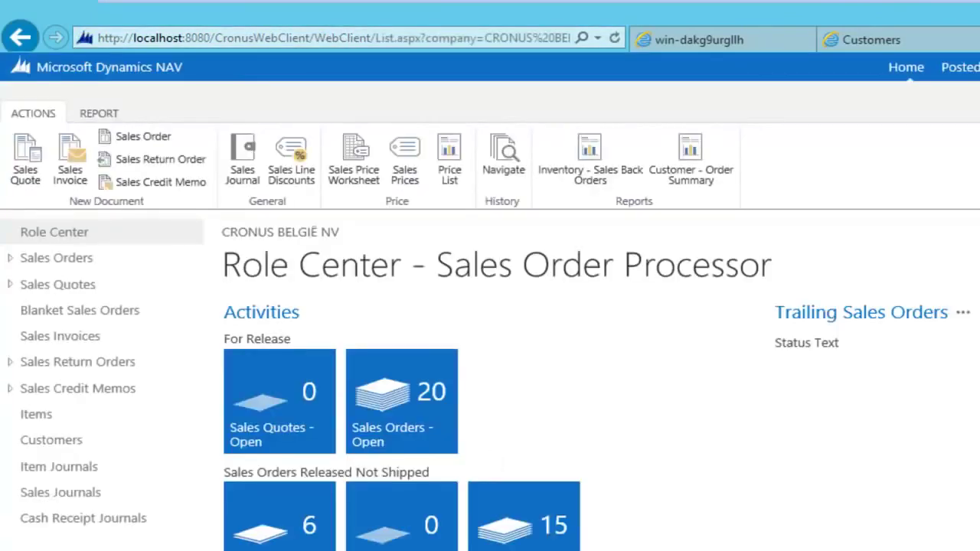
key("alt+Tab")
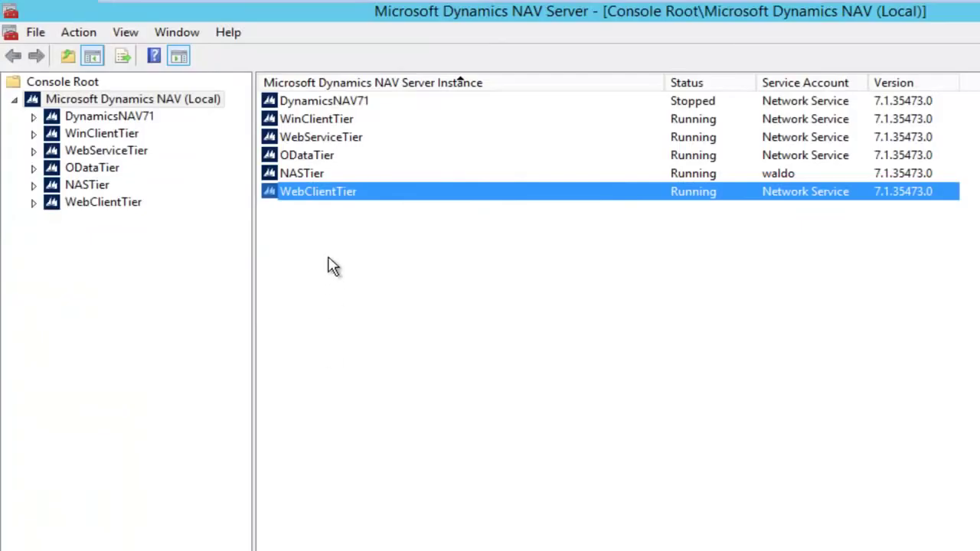